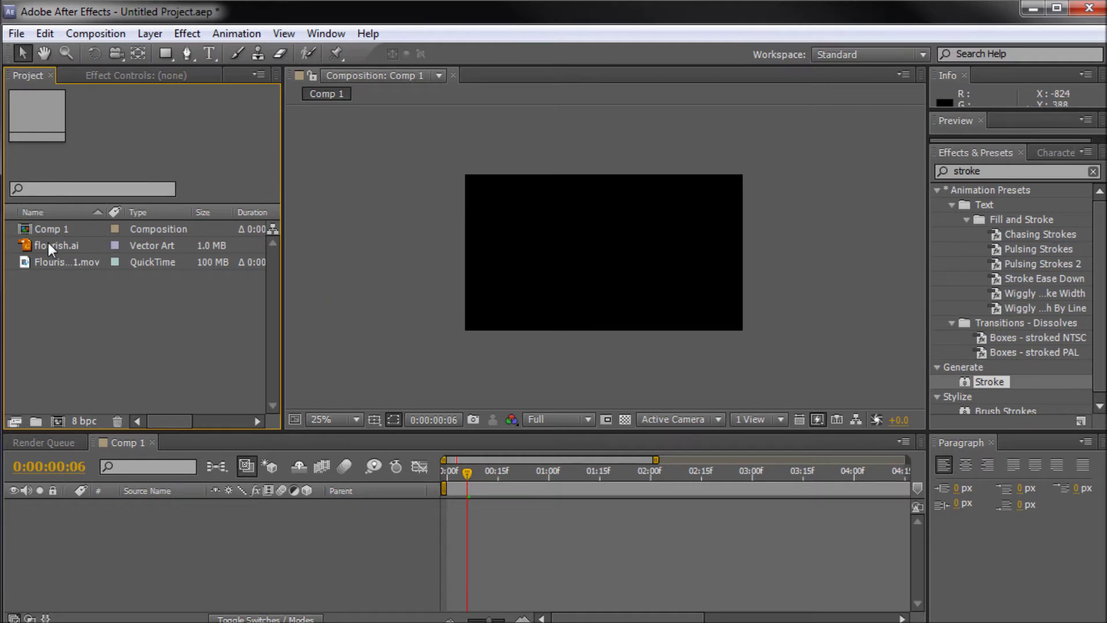
- Add flourish.ai to Comp 1, enlarge it and rotate it to lie sideways
{"action": "left_click_drag", "start_coordinate": [48, 244], "coordinate": [155, 504]}
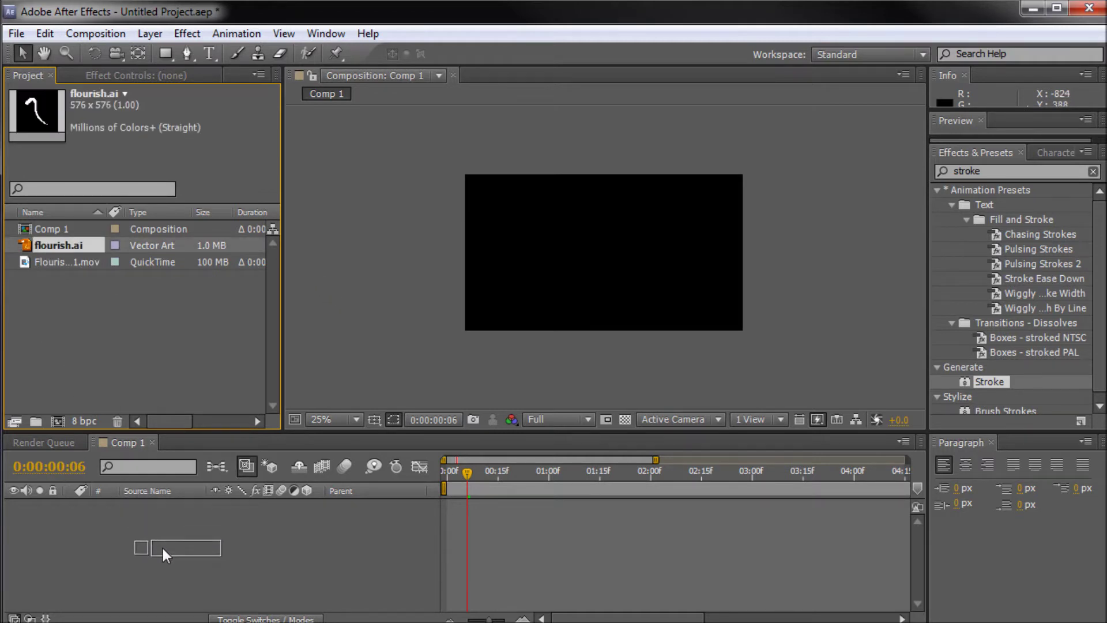
{"action": "left_click_drag", "start_coordinate": [154, 504], "coordinate": [163, 547]}
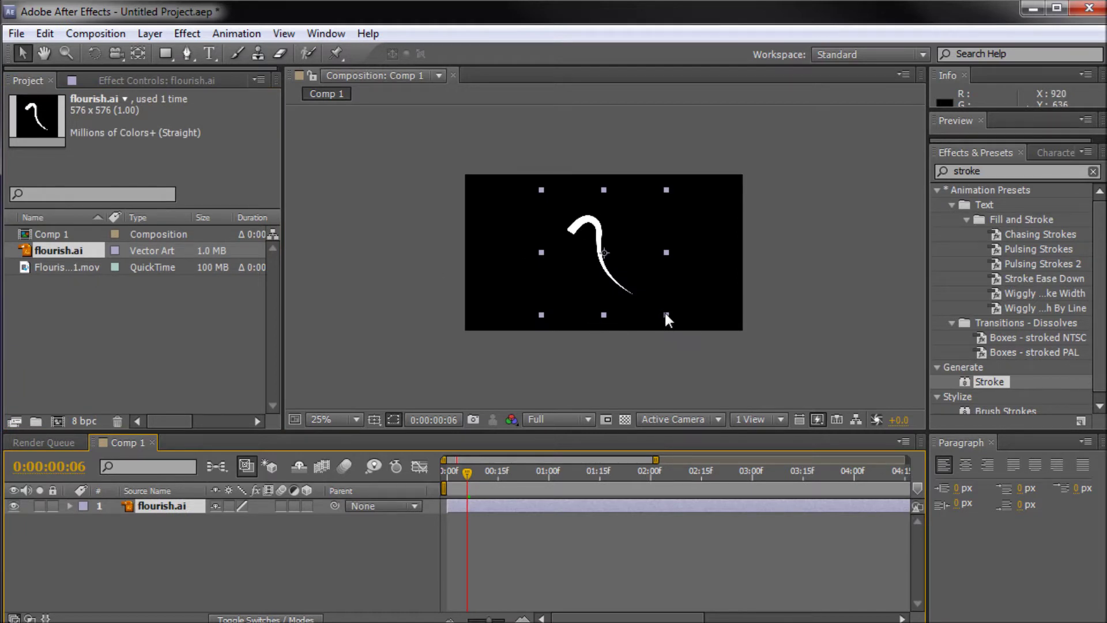
{"action": "left_click_drag", "start_coordinate": [664, 317], "coordinate": [779, 372]}
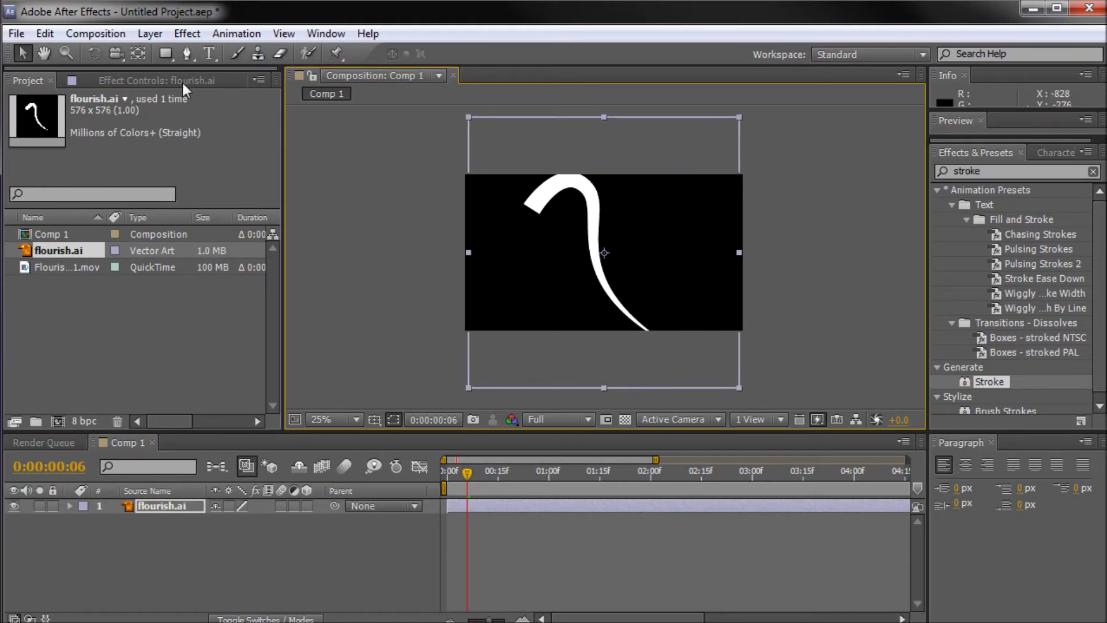
{"action": "left_click", "coordinate": [95, 53]}
{"action": "left_click_drag", "start_coordinate": [739, 123], "coordinate": [545, 116]}
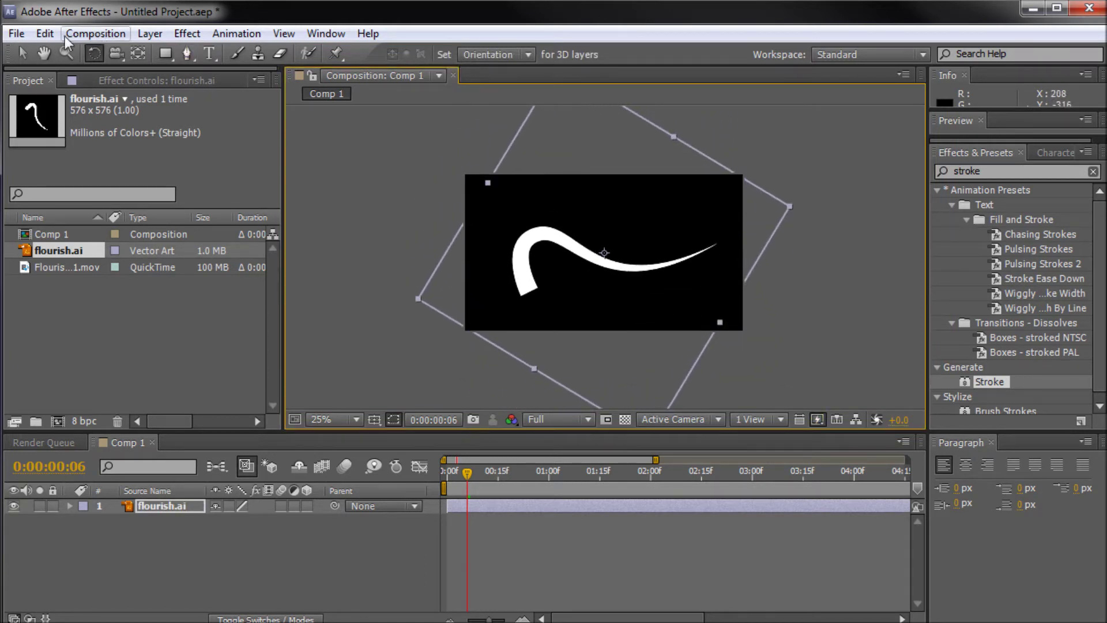
- Scale the flourish up further, shift it down-left, and zoom the viewer to 50%
{"action": "left_click", "coordinate": [23, 54]}
{"action": "left_click_drag", "start_coordinate": [789, 211], "coordinate": [819, 200]}
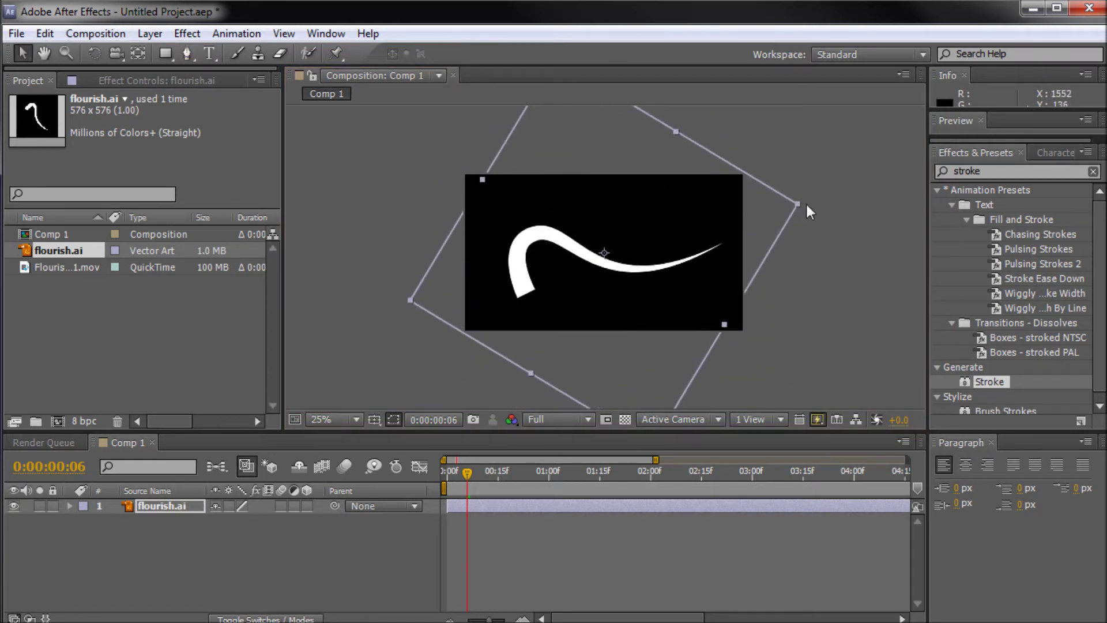
{"action": "left_click_drag", "start_coordinate": [548, 247], "coordinate": [544, 278]}
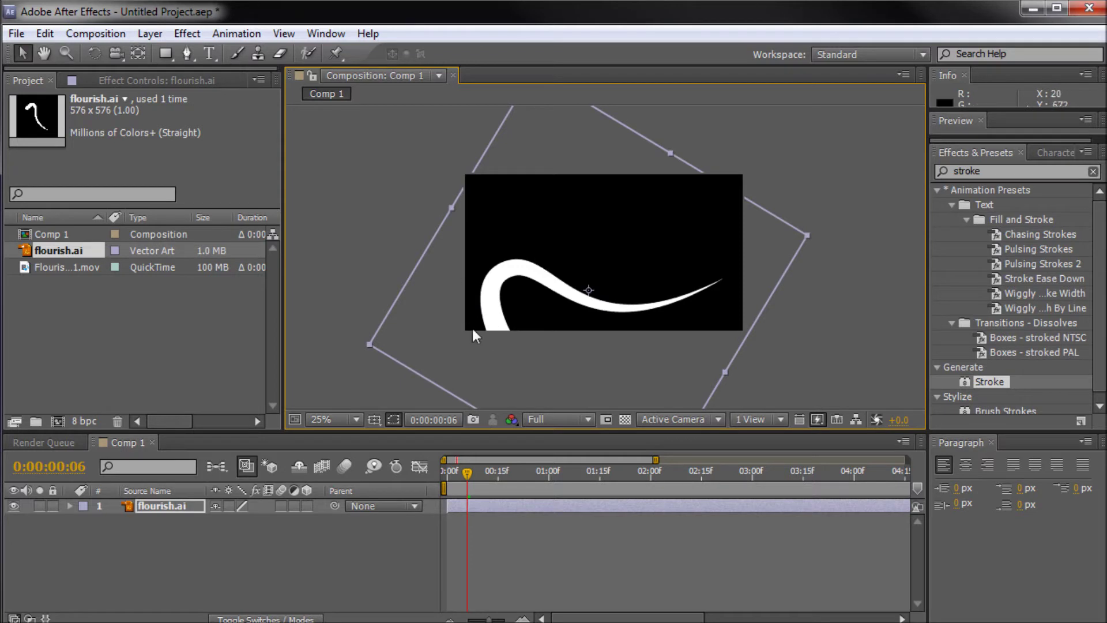
{"action": "key", "text": "period"}
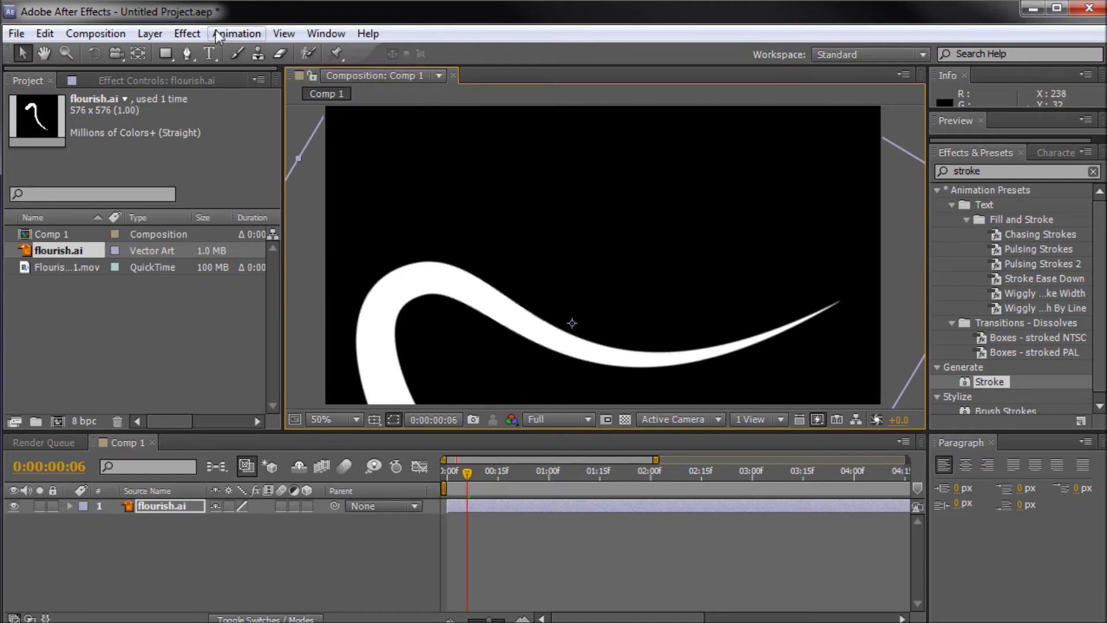
{"action": "left_click", "coordinate": [188, 53]}
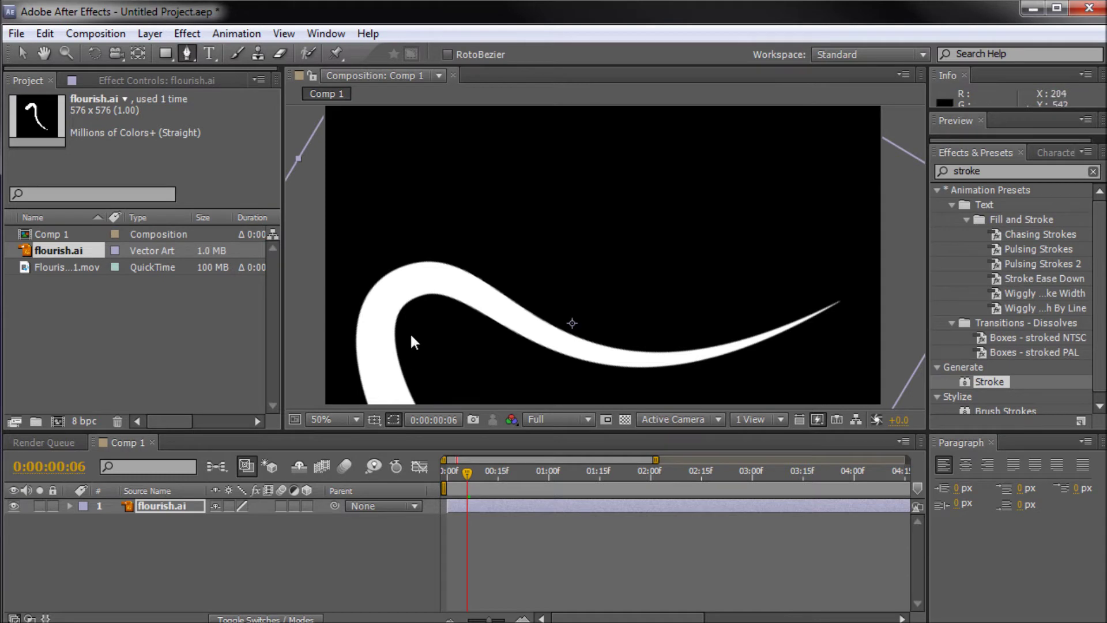
- Trace a Pen mask from the flourish's bottom end through its arch, top curve and dip to the tip
{"action": "left_click", "coordinate": [390, 404]}
{"action": "left_click_drag", "start_coordinate": [372, 313], "coordinate": [387, 292]}
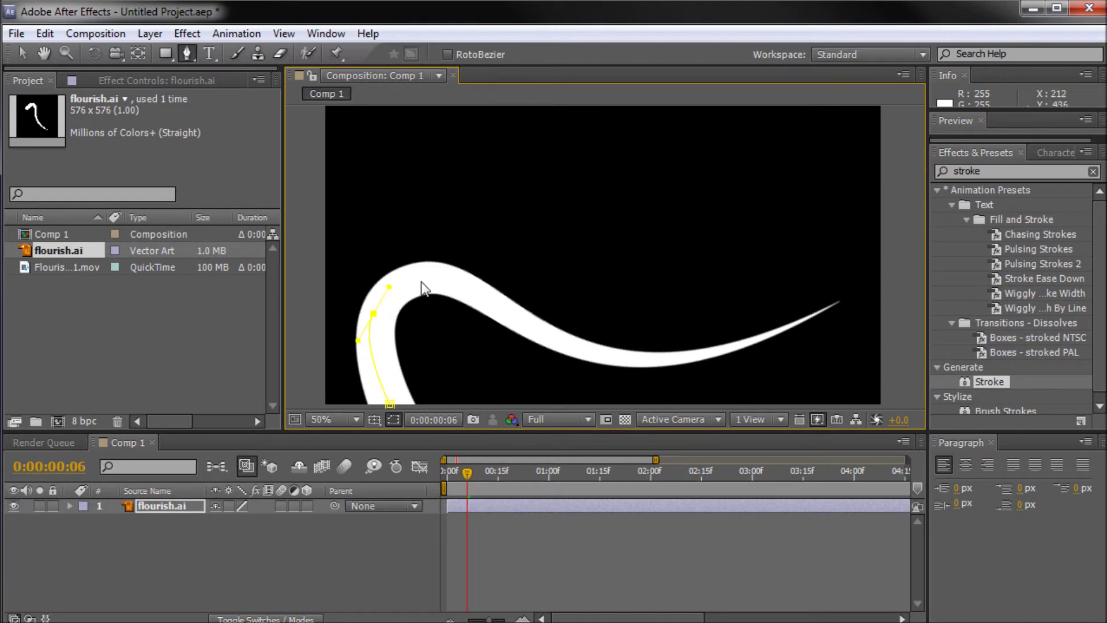
{"action": "left_click_drag", "start_coordinate": [475, 293], "coordinate": [534, 336]}
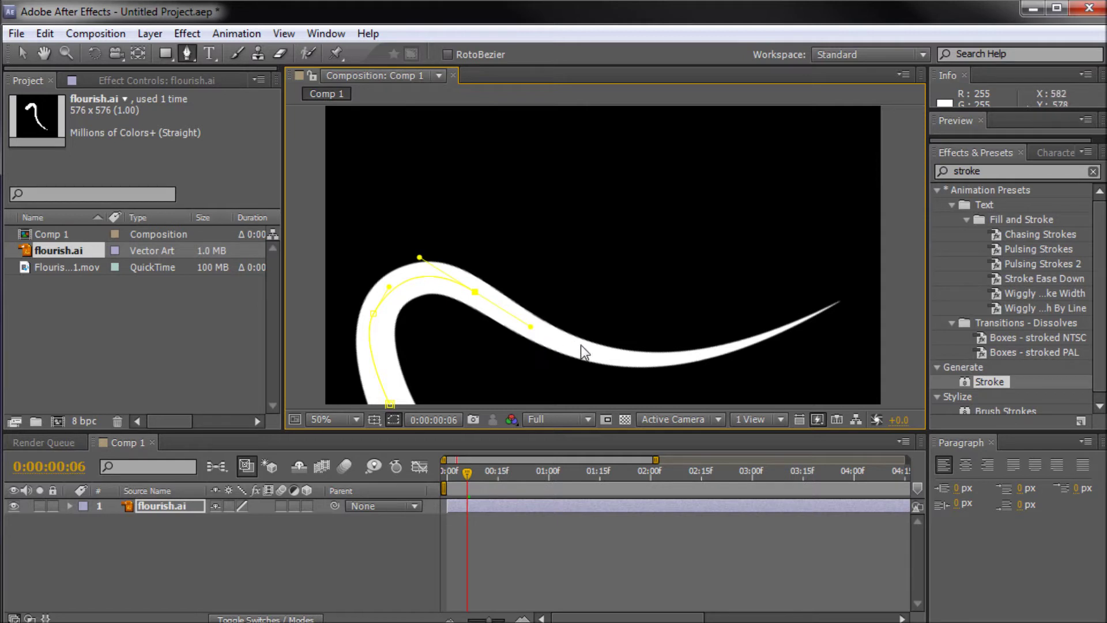
{"action": "left_click_drag", "start_coordinate": [608, 355], "coordinate": [638, 362]}
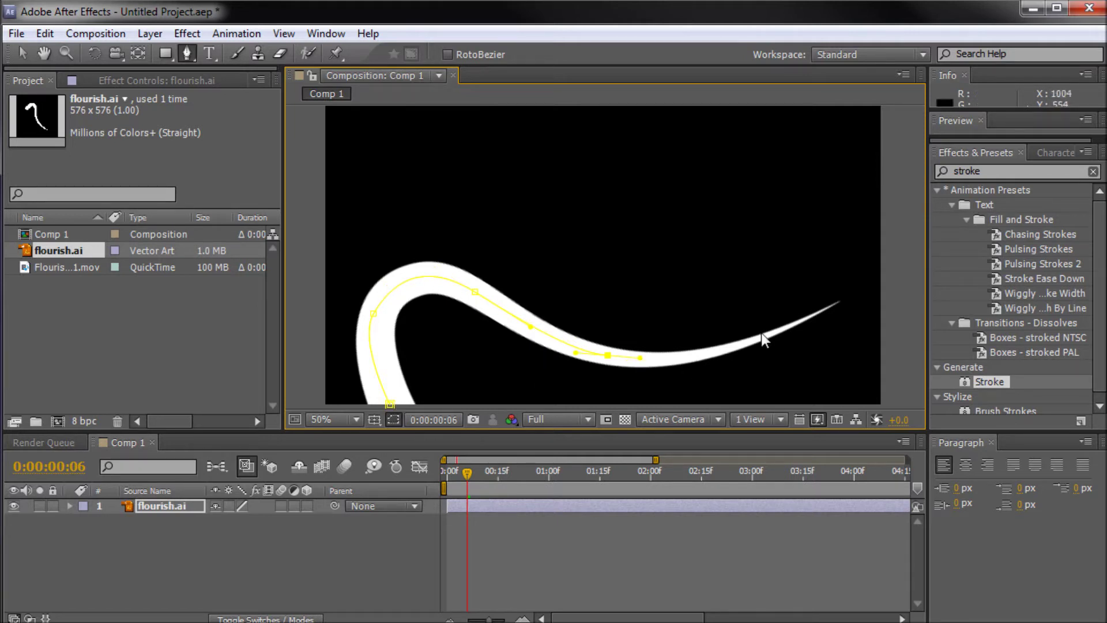
{"action": "left_click_drag", "start_coordinate": [783, 329], "coordinate": [837, 312]}
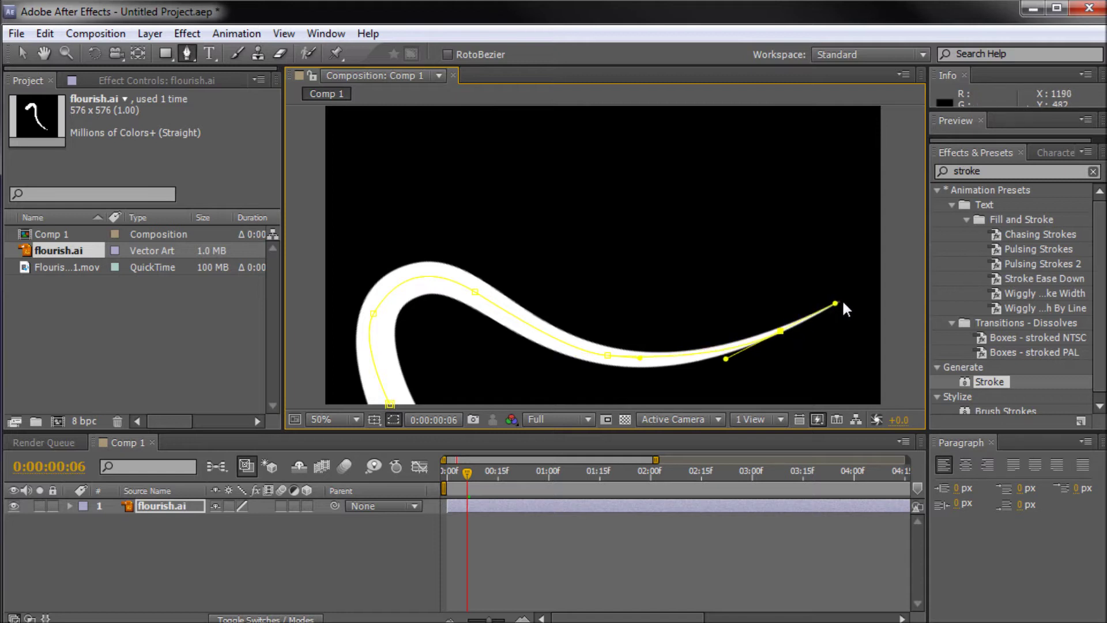
{"action": "left_click", "coordinate": [848, 298]}
{"action": "left_click", "coordinate": [19, 54]}
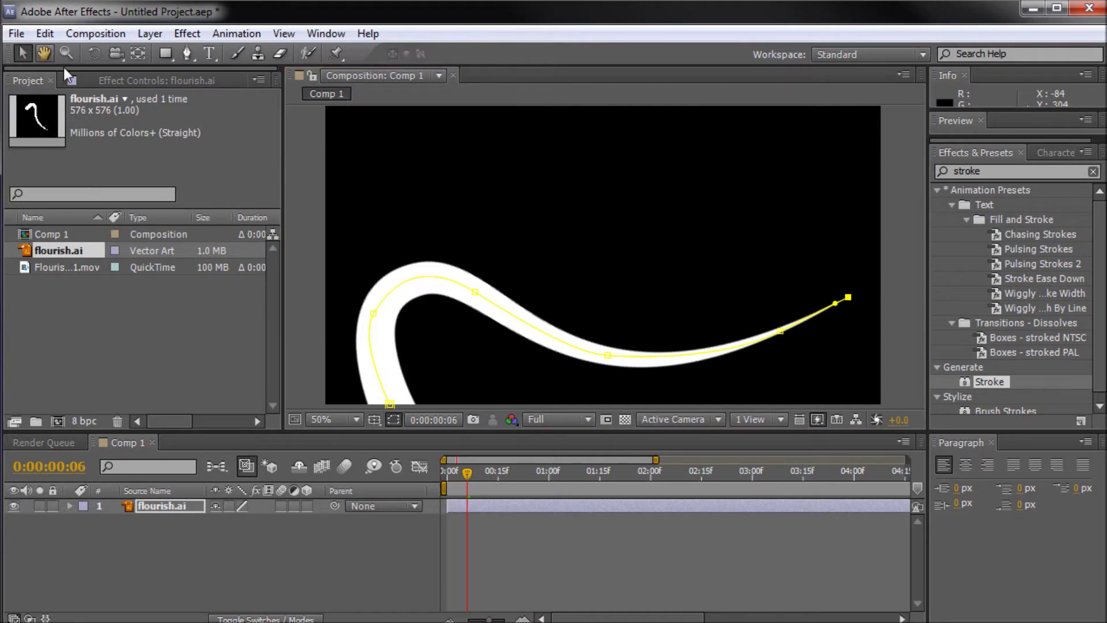
- Search Effects & Presets for 'stroke' and drag Generate > Stroke onto the flourish layer
{"action": "left_click", "coordinate": [325, 34]}
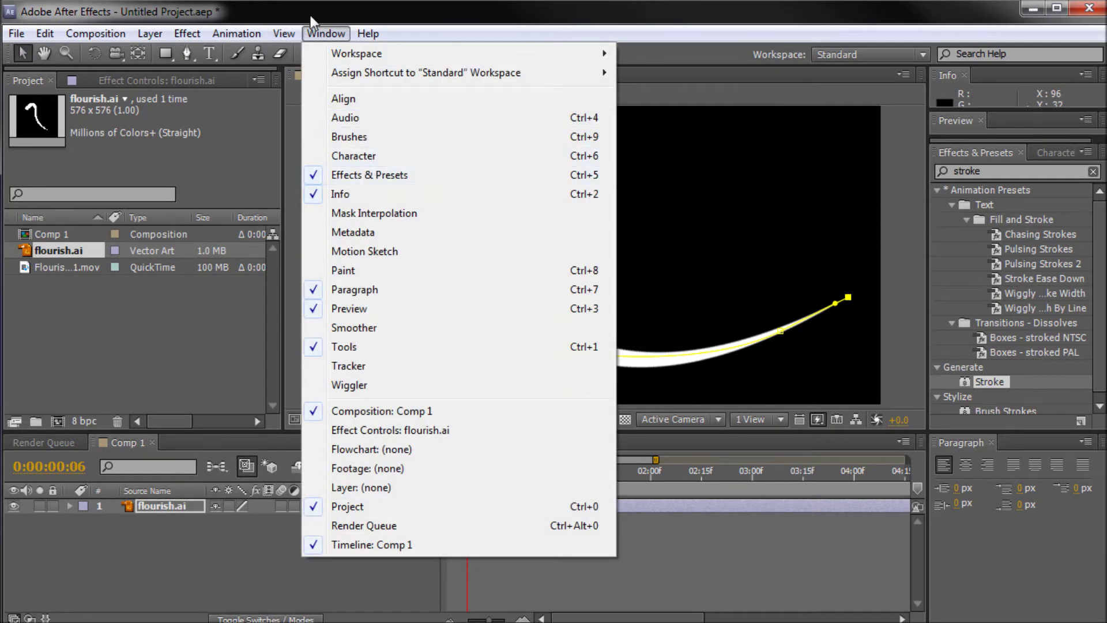
{"action": "left_click", "coordinate": [312, 19]}
{"action": "double_click", "coordinate": [968, 171]}
{"action": "key", "text": "BackSpace"}
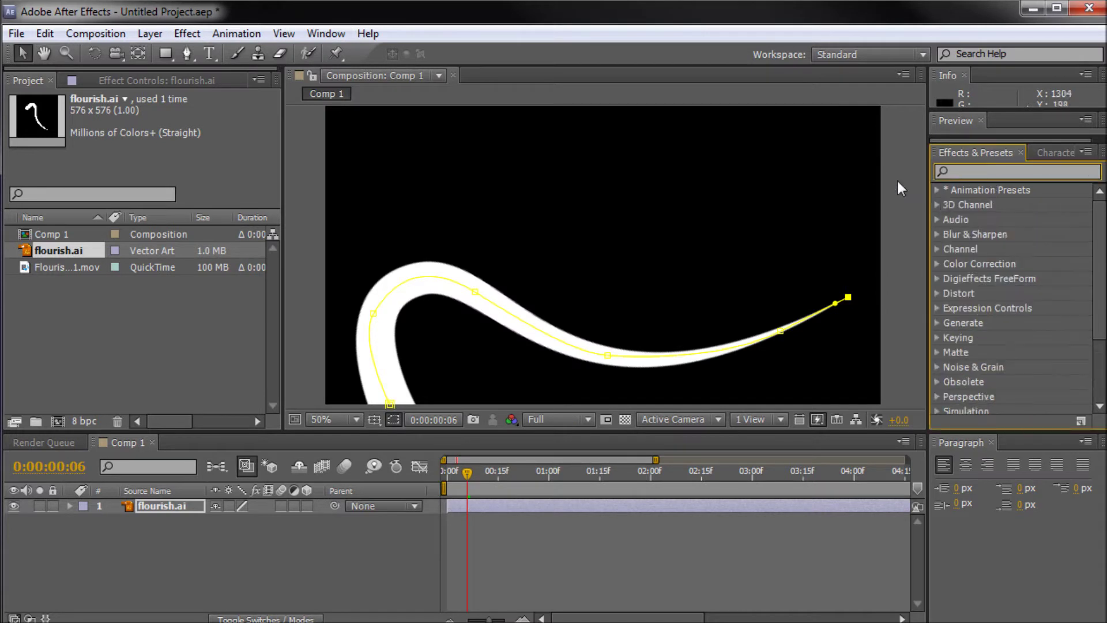
{"action": "type", "text": "st"}
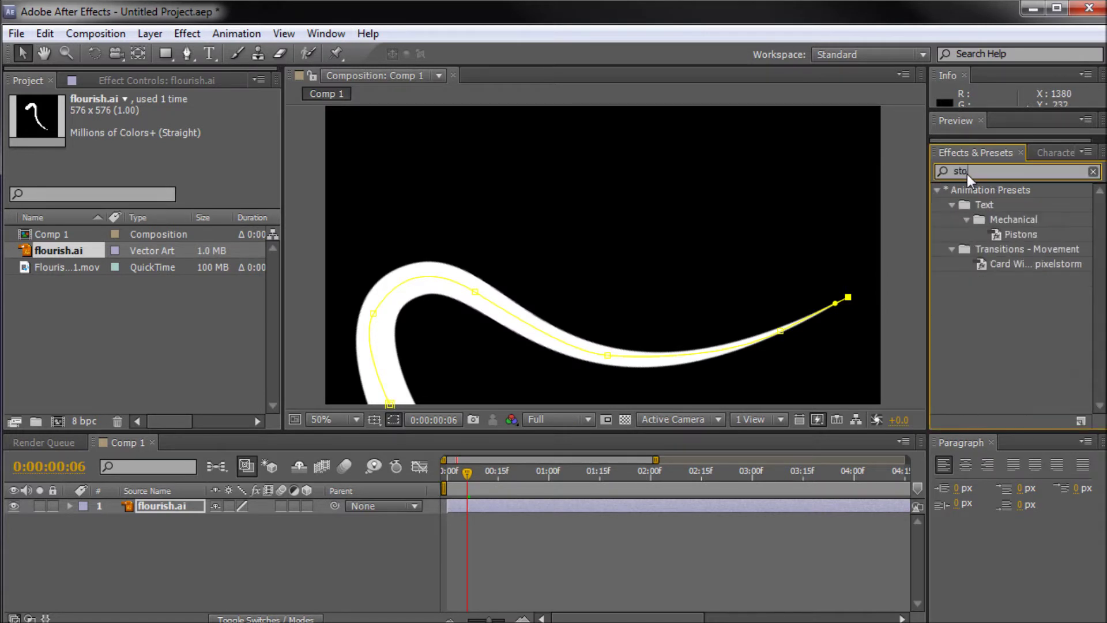
{"action": "type", "text": "roke"}
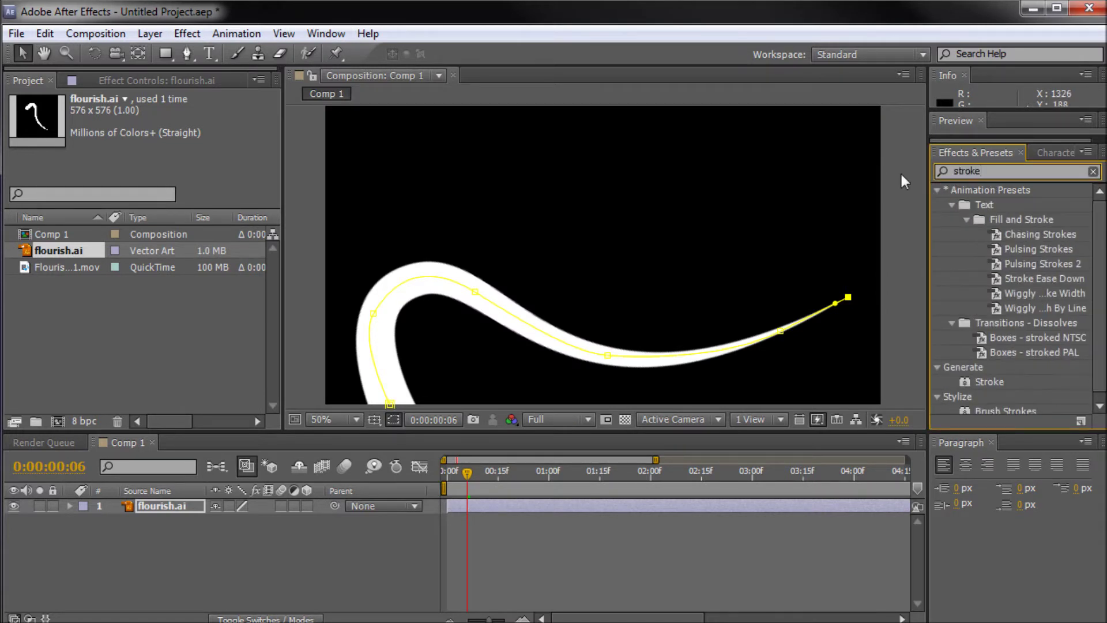
{"action": "left_click", "coordinate": [990, 381]}
{"action": "left_click_drag", "start_coordinate": [1004, 381], "coordinate": [498, 308]}
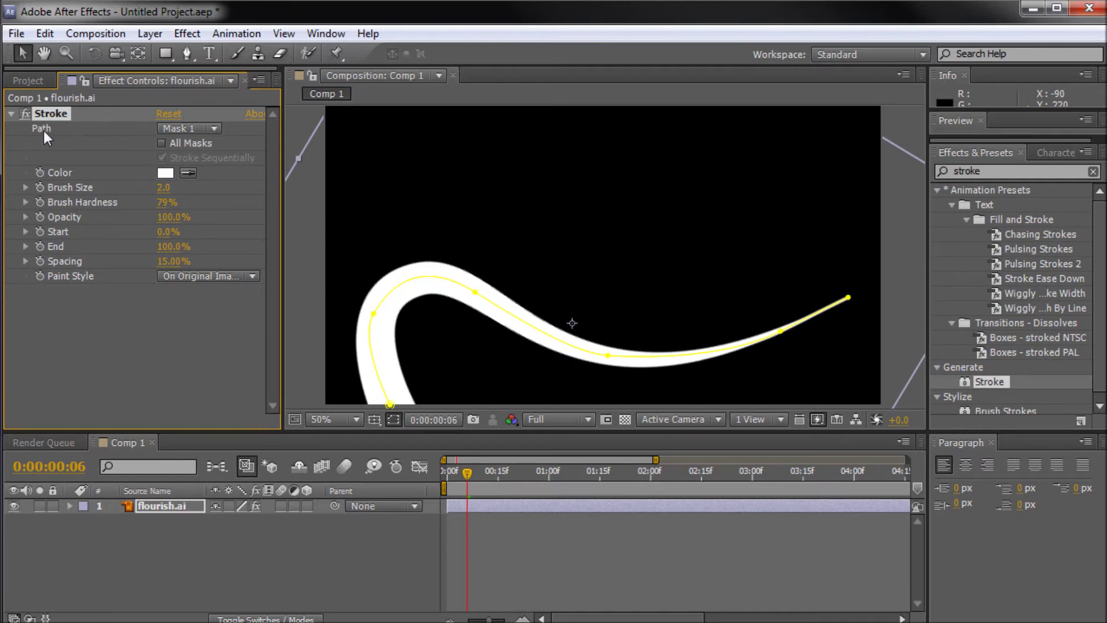
- Set the Stroke Path to Mask 1, colour black and brush size 34.7, then return to 0:00
{"action": "left_click", "coordinate": [188, 129]}
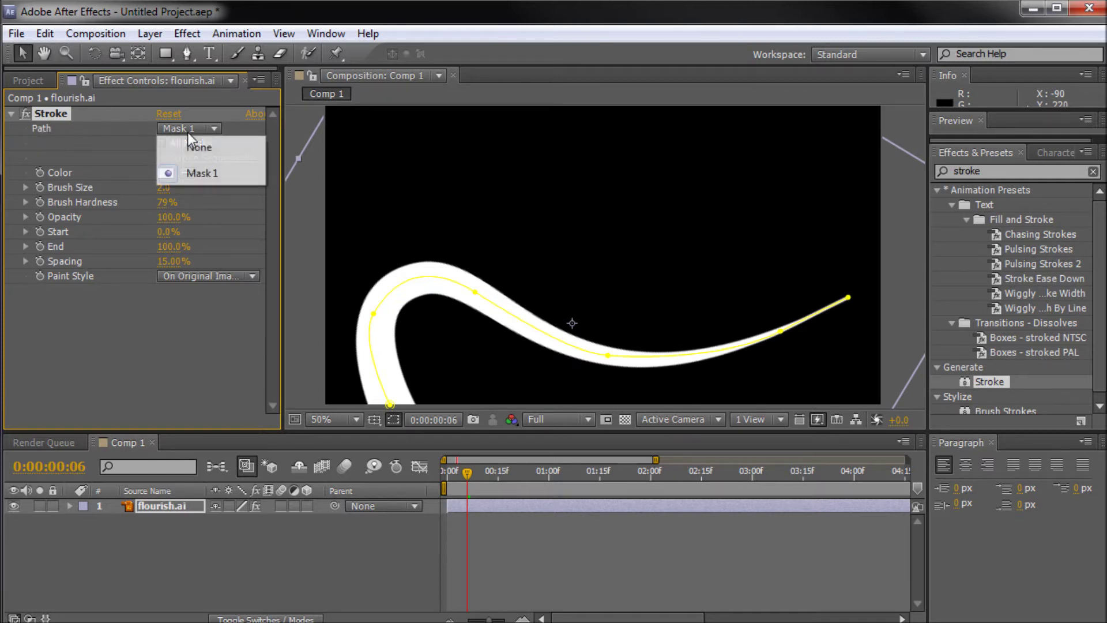
{"action": "left_click", "coordinate": [203, 172]}
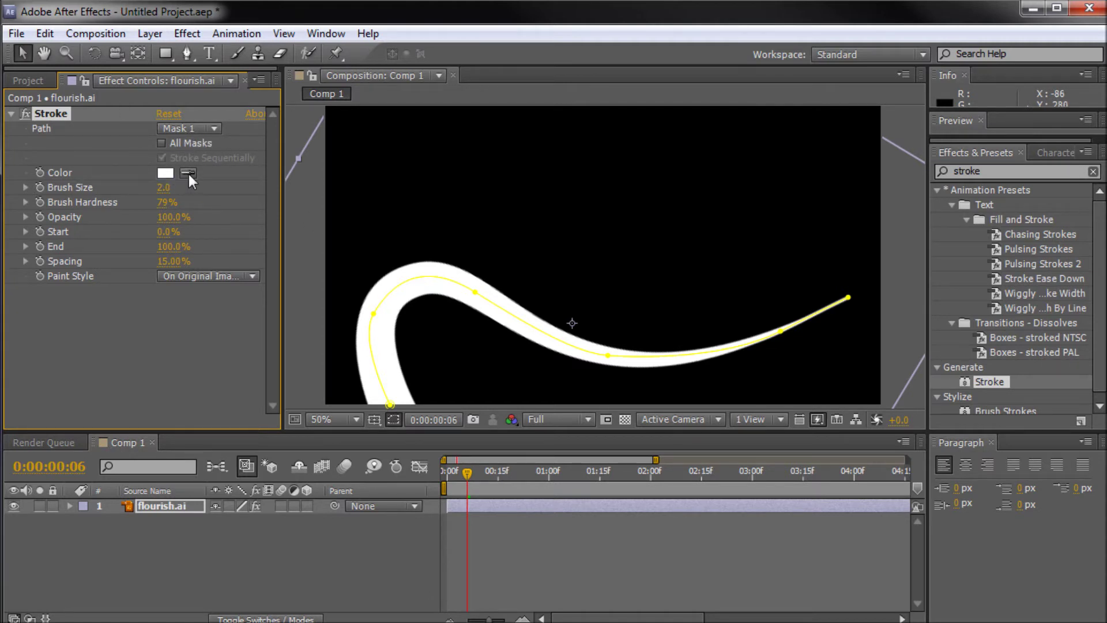
{"action": "left_click", "coordinate": [603, 189]}
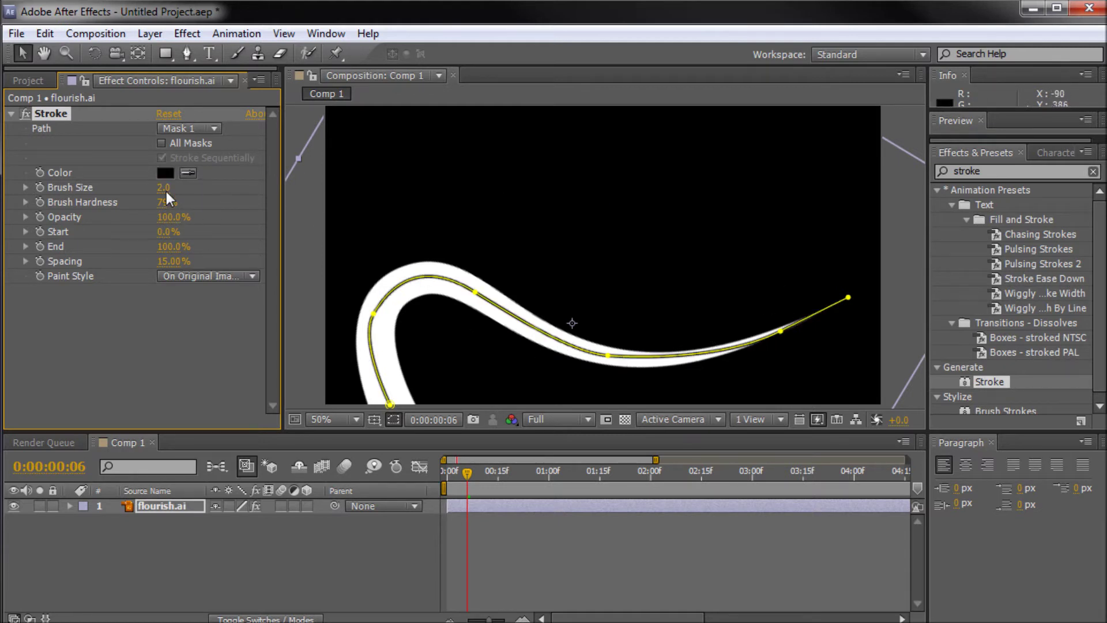
{"action": "left_click_drag", "start_coordinate": [165, 189], "coordinate": [459, 197]}
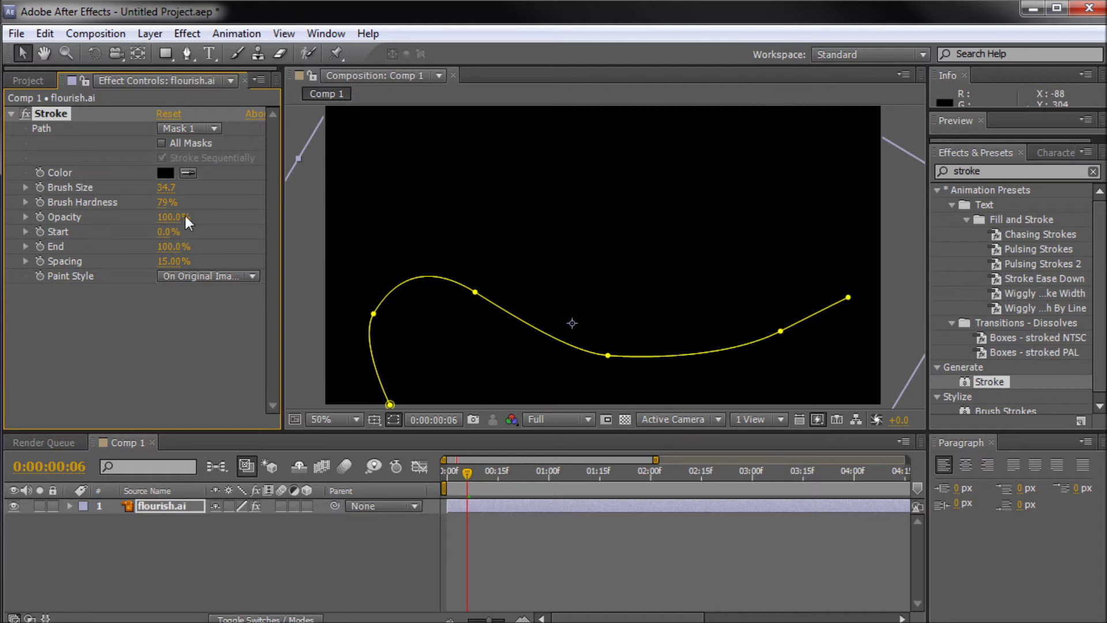
{"action": "left_click_drag", "start_coordinate": [465, 477], "coordinate": [446, 474]}
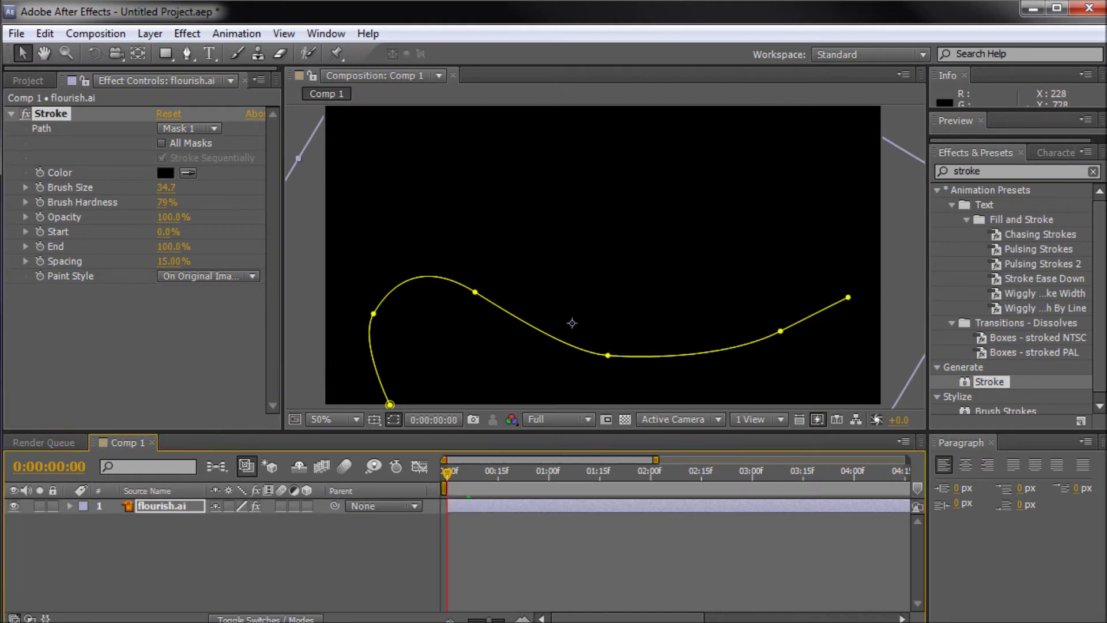
- Expand the Stroke properties in the timeline and set a 0% Start keyframe at 0:00
{"action": "left_click", "coordinate": [70, 506]}
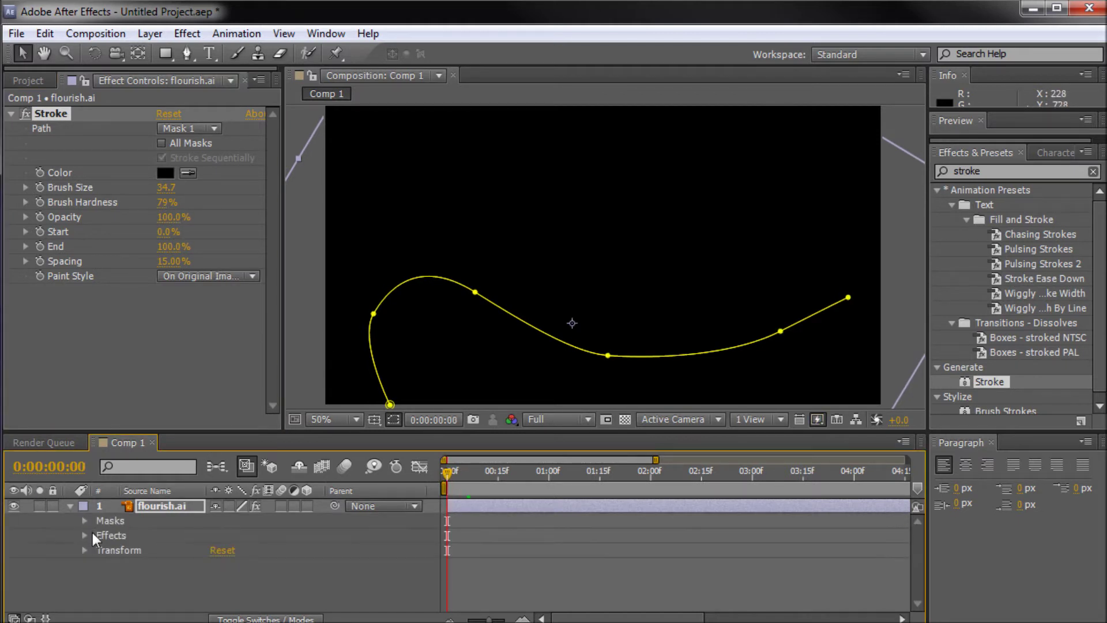
{"action": "left_click", "coordinate": [85, 535]}
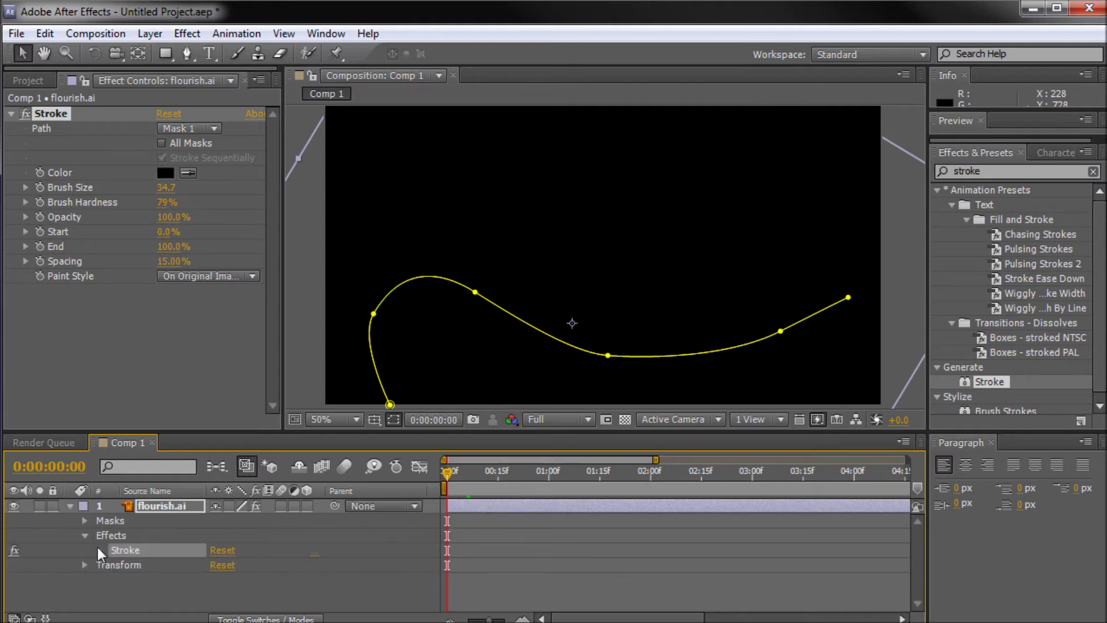
{"action": "left_click", "coordinate": [85, 550]}
{"action": "scroll", "coordinate": [134, 534], "scroll_direction": "down", "scroll_amount": 3}
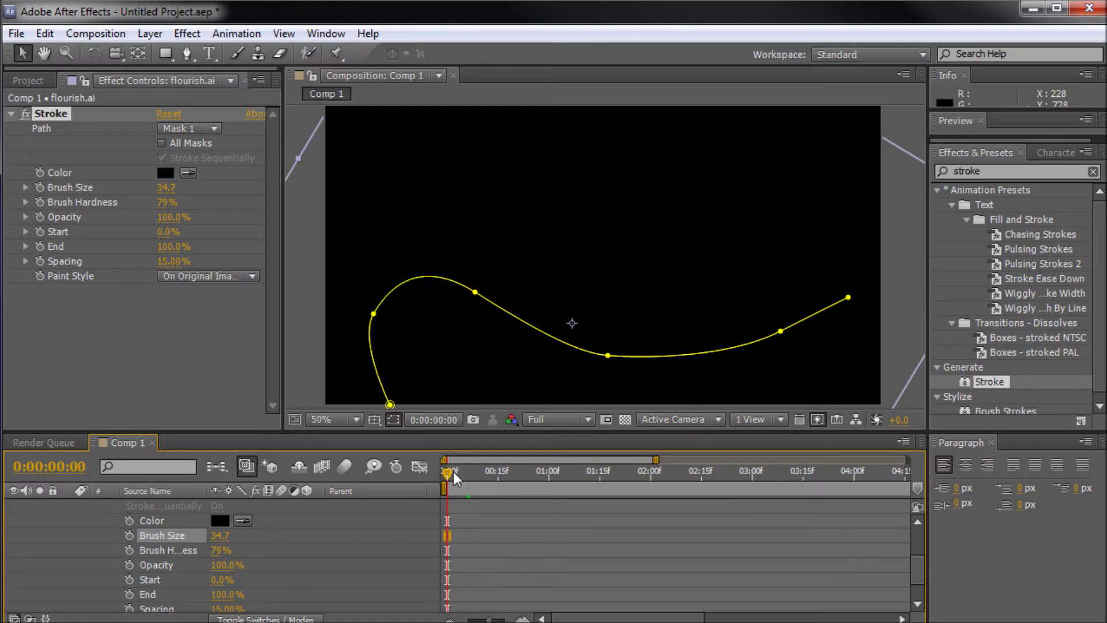
{"action": "mouse_move", "coordinate": [450, 471]}
{"action": "left_mouse_down"}
{"action": "mouse_move", "coordinate": [552, 493]}
{"action": "mouse_move", "coordinate": [440, 483]}
{"action": "left_mouse_up"}
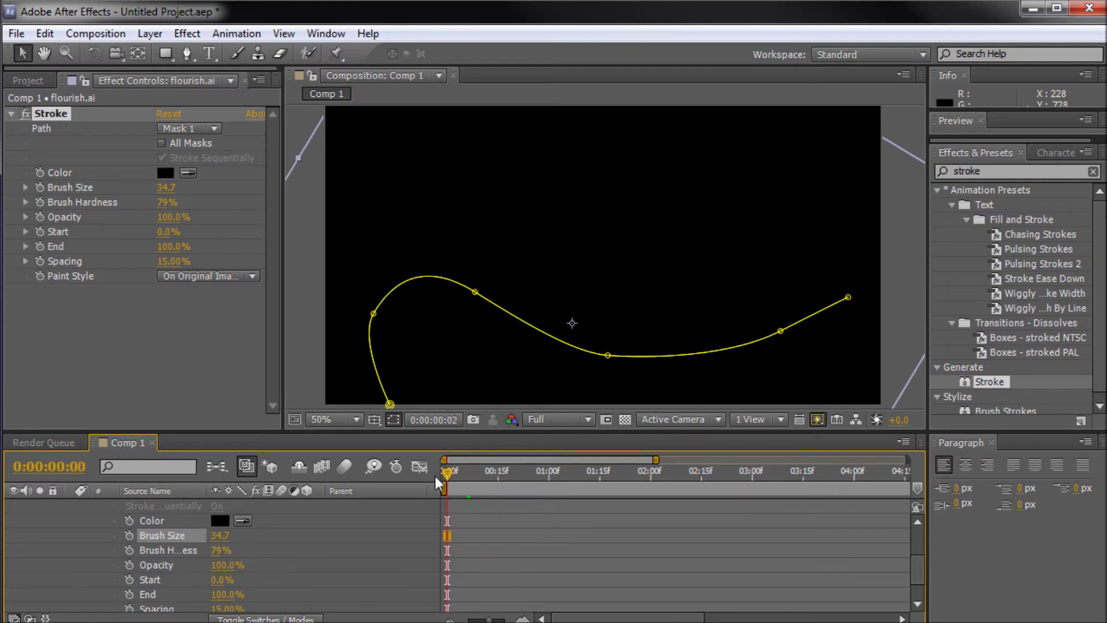
{"action": "left_click", "coordinate": [129, 580]}
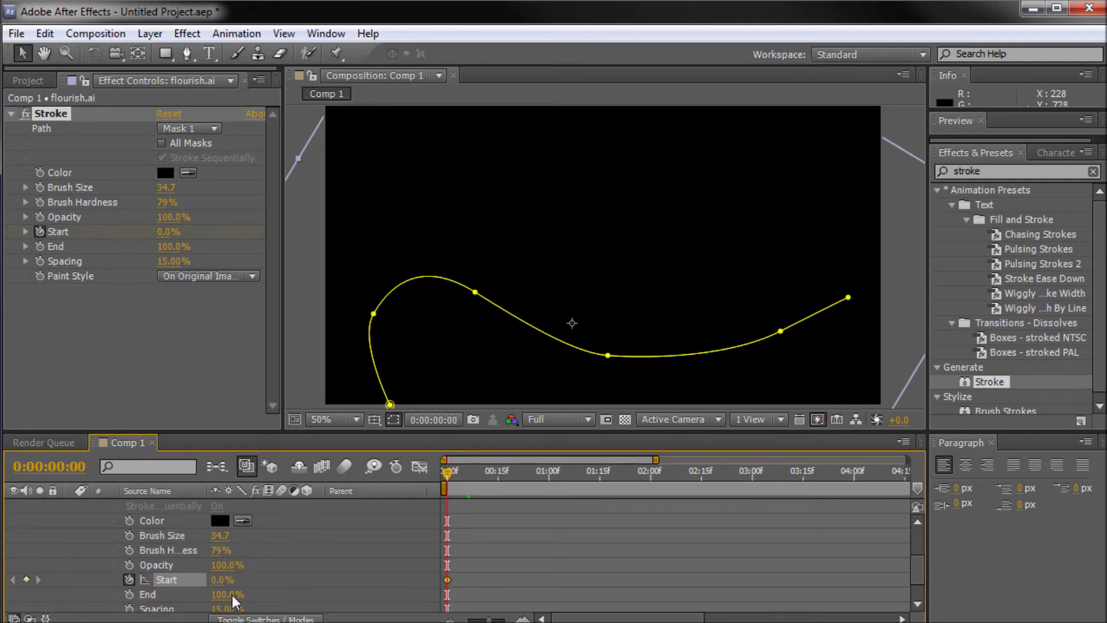
- Keyframe Start at 100% at one second, then return the playhead to 0:00
{"action": "left_click_drag", "start_coordinate": [450, 472], "coordinate": [551, 479]}
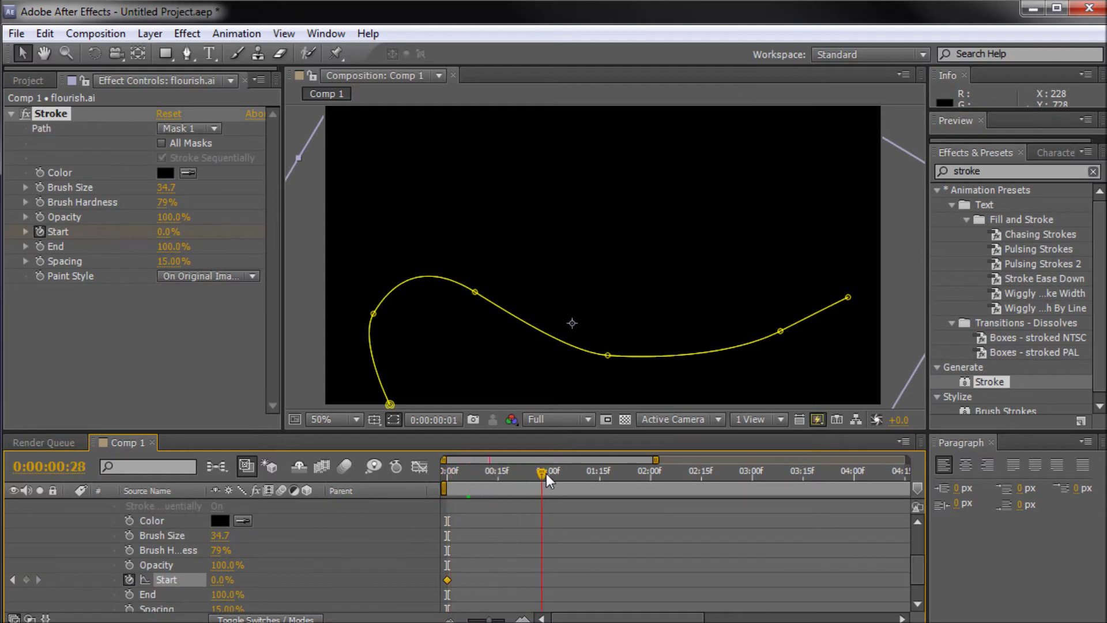
{"action": "left_click", "coordinate": [26, 580]}
{"action": "mouse_move", "coordinate": [548, 472]}
{"action": "left_mouse_down"}
{"action": "mouse_move", "coordinate": [435, 481]}
{"action": "mouse_move", "coordinate": [551, 485]}
{"action": "left_mouse_up"}
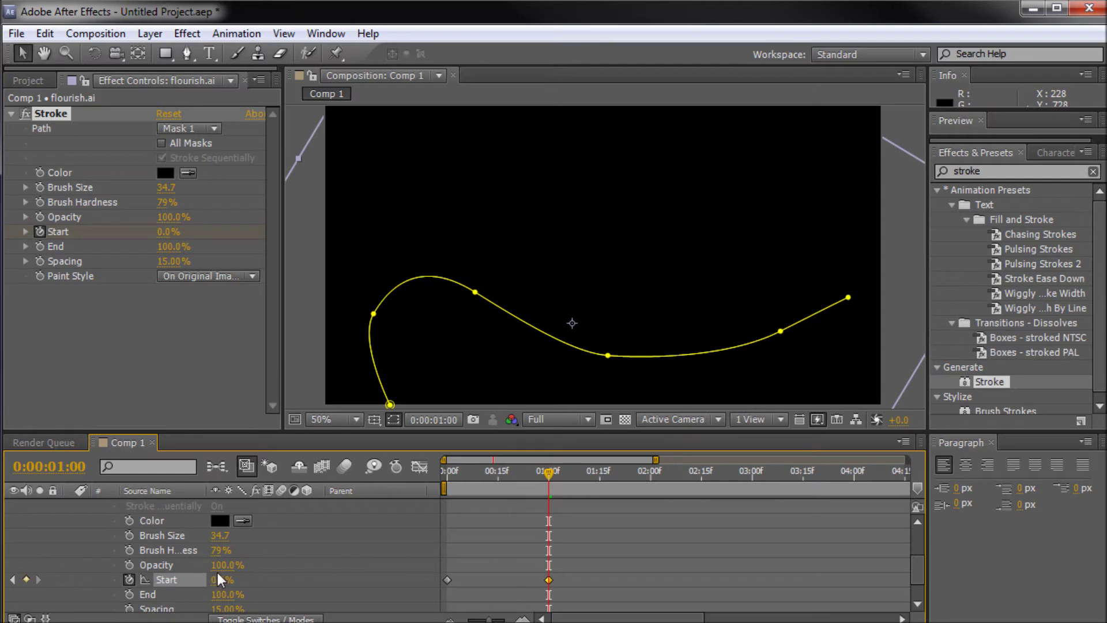
{"action": "left_click_drag", "start_coordinate": [222, 580], "coordinate": [421, 588]}
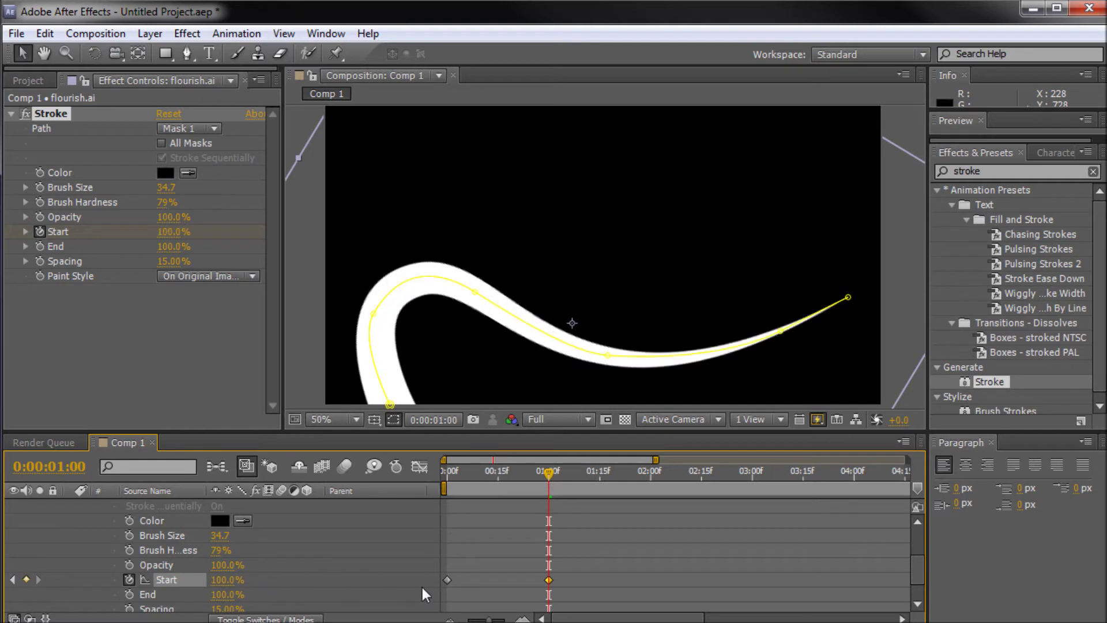
{"action": "left_click_drag", "start_coordinate": [528, 481], "coordinate": [445, 476]}
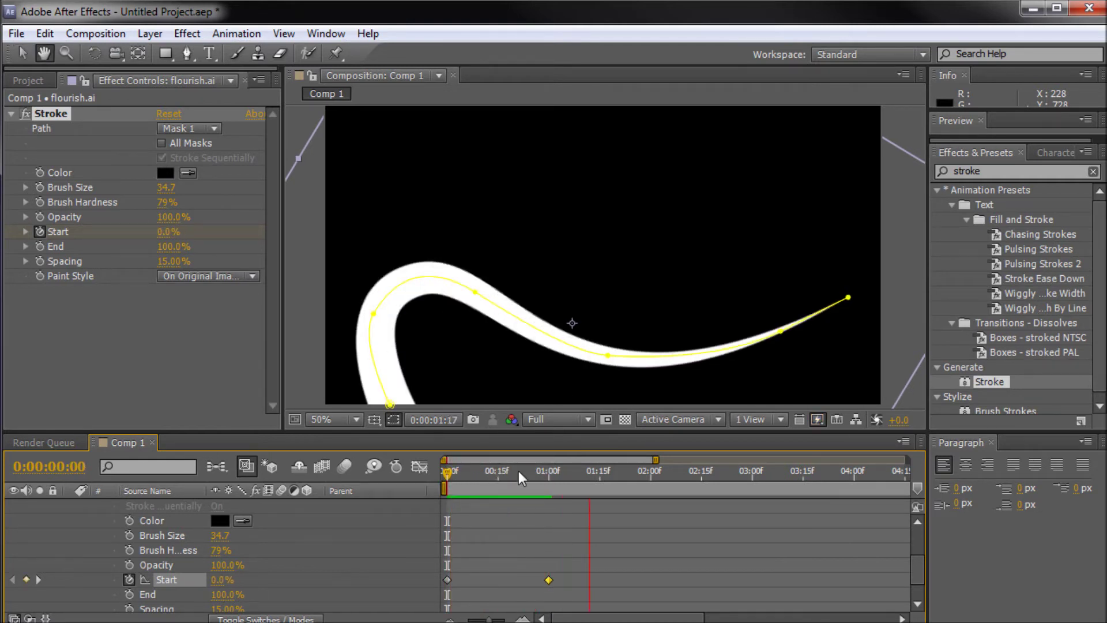
{"action": "left_click_drag", "start_coordinate": [482, 469], "coordinate": [444, 472]}
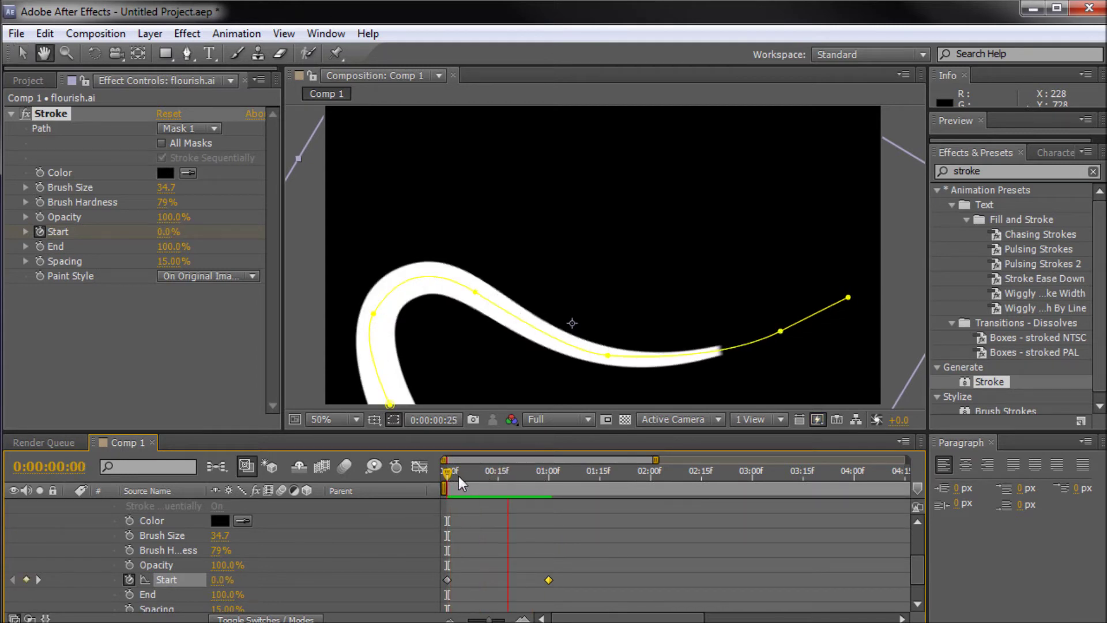
{"action": "left_click", "coordinate": [443, 478]}
{"action": "key", "text": "space"}
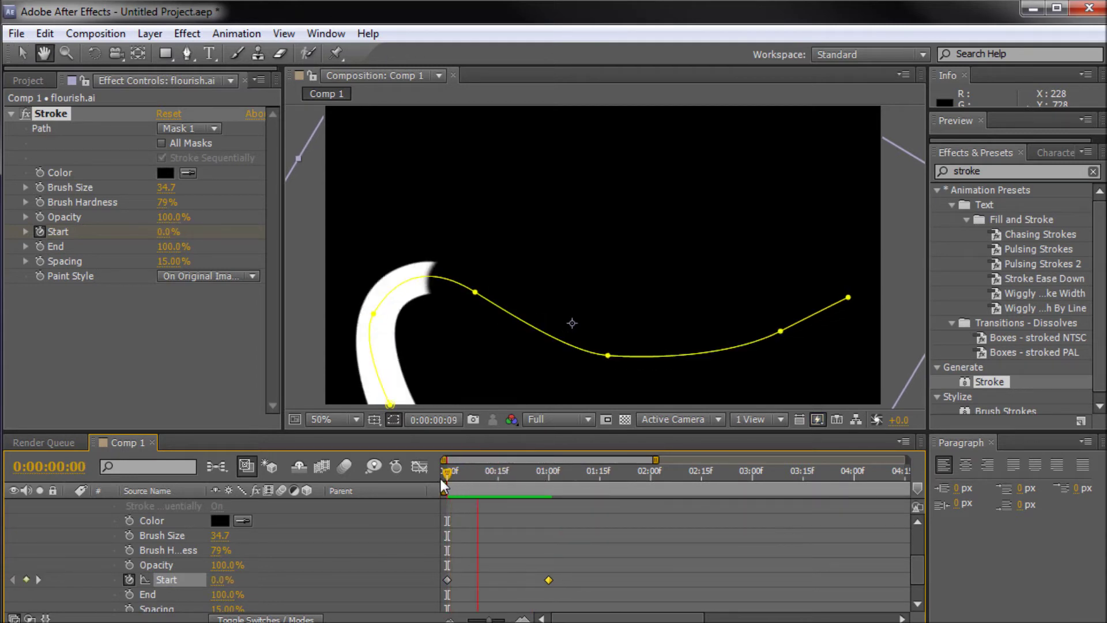
{"action": "left_click", "coordinate": [491, 472]}
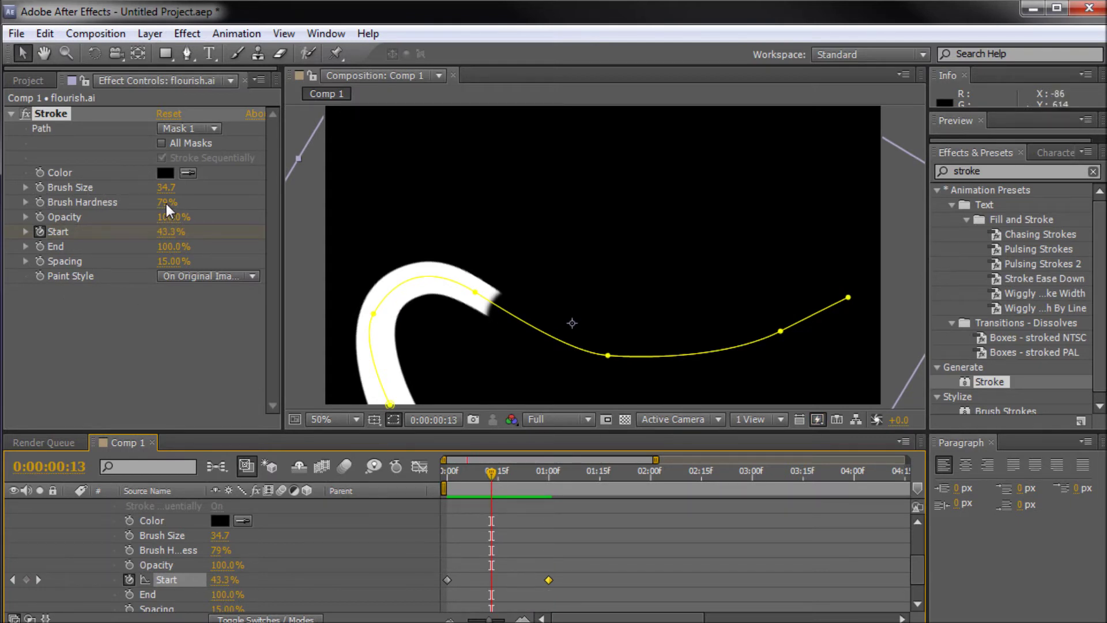
{"action": "left_click_drag", "start_coordinate": [167, 203], "coordinate": [139, 200]}
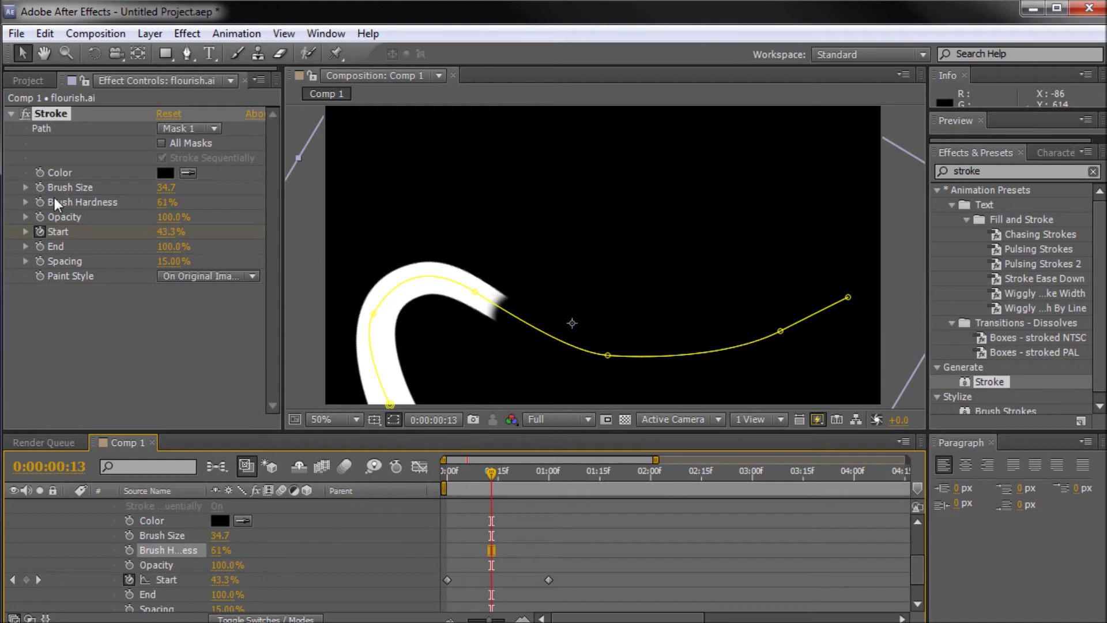
- Set Brush Hardness to 100%, check the reveal across frames, then collapse and deselect the layer
{"action": "left_click_drag", "start_coordinate": [164, 202], "coordinate": [497, 281]}
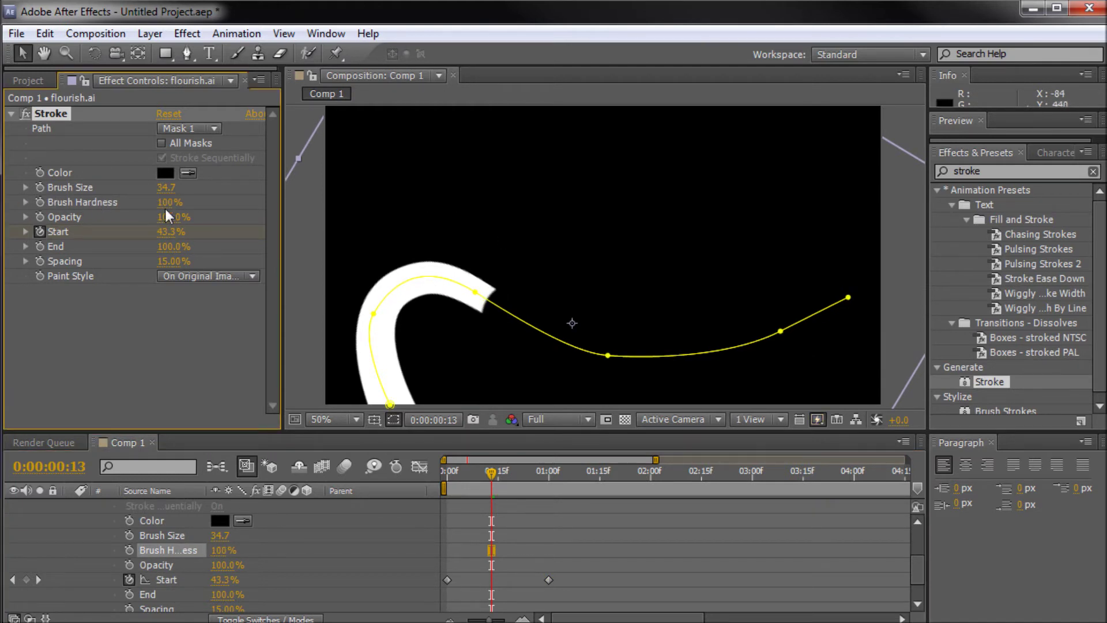
{"action": "left_click_drag", "start_coordinate": [492, 472], "coordinate": [464, 472]}
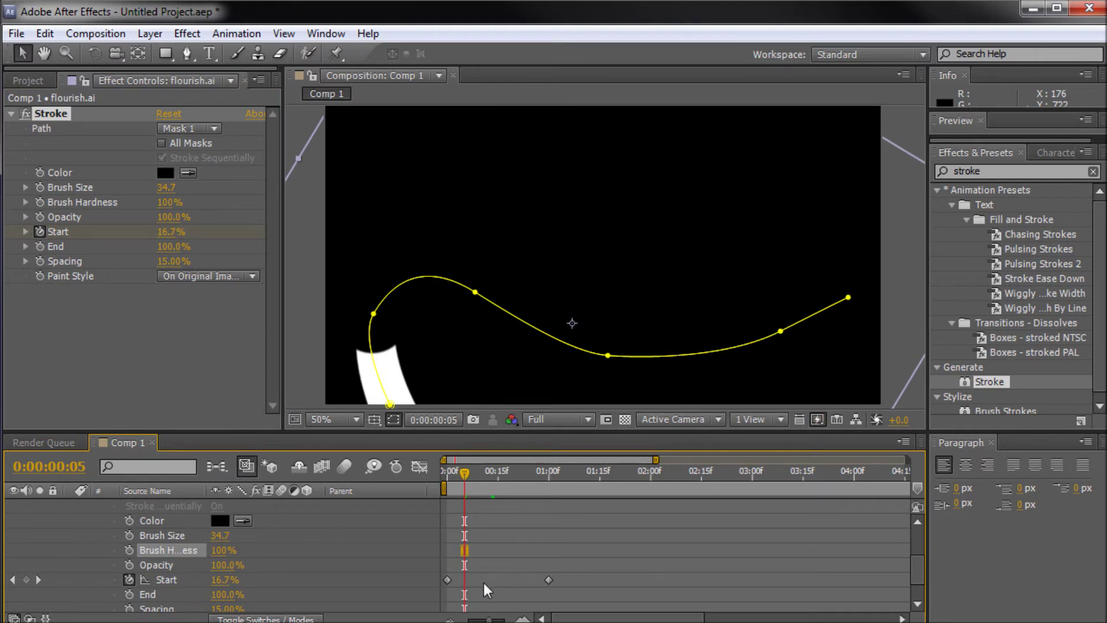
{"action": "mouse_move", "coordinate": [459, 471]}
{"action": "left_mouse_down"}
{"action": "mouse_move", "coordinate": [482, 481]}
{"action": "mouse_move", "coordinate": [462, 517]}
{"action": "mouse_move", "coordinate": [492, 494]}
{"action": "left_mouse_up"}
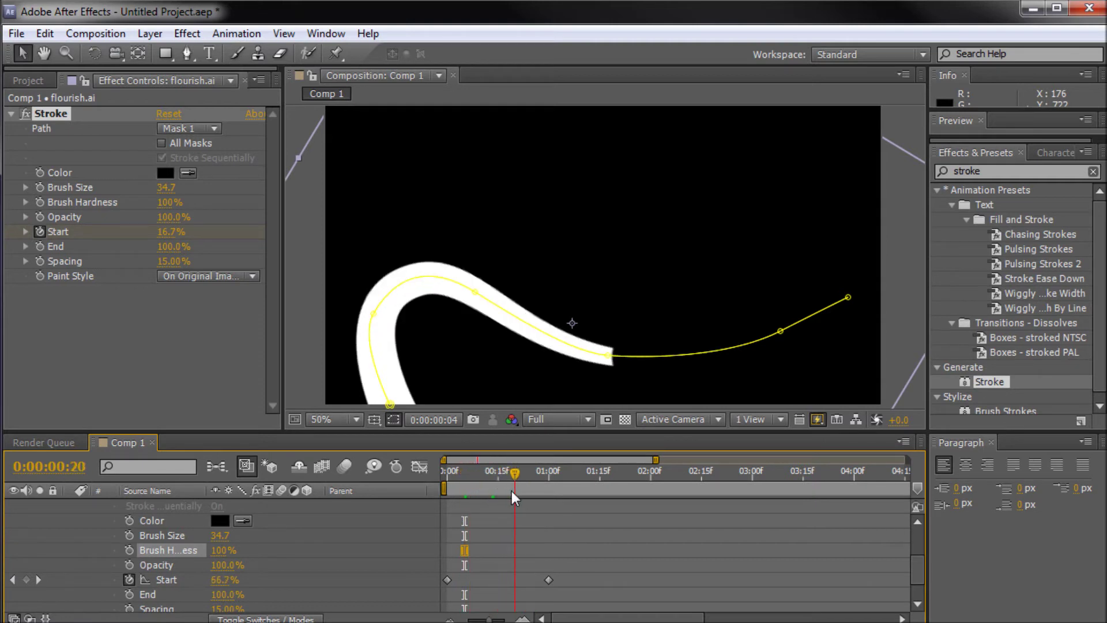
{"action": "left_click_drag", "start_coordinate": [514, 496], "coordinate": [529, 495]}
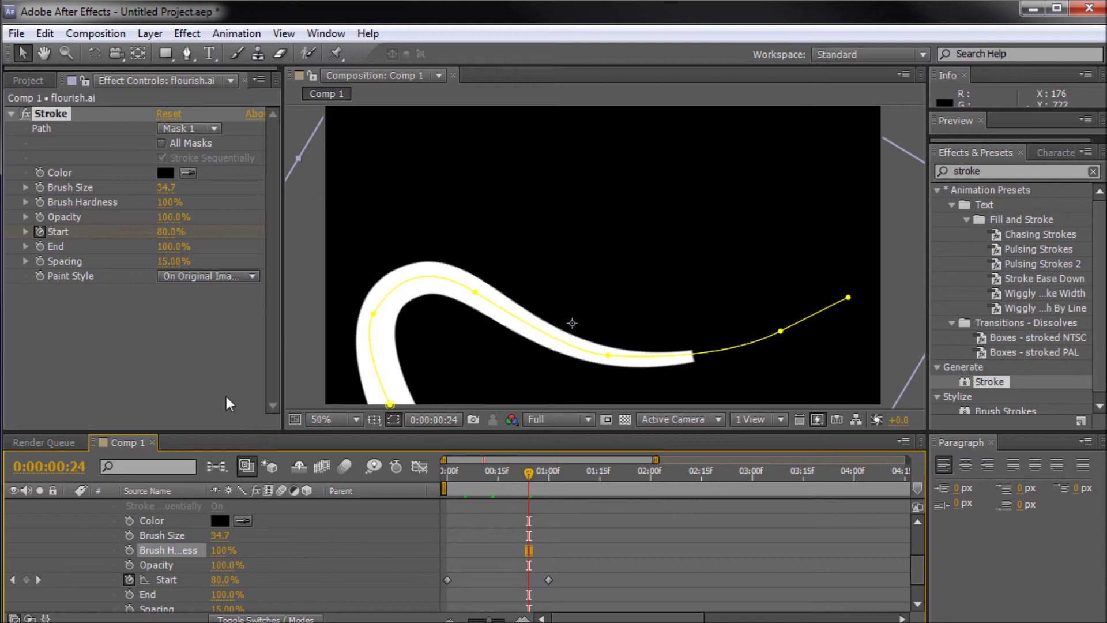
{"action": "scroll", "coordinate": [550, 510], "scroll_direction": "down", "scroll_amount": 2}
{"action": "scroll", "coordinate": [499, 561], "scroll_direction": "up", "scroll_amount": 5}
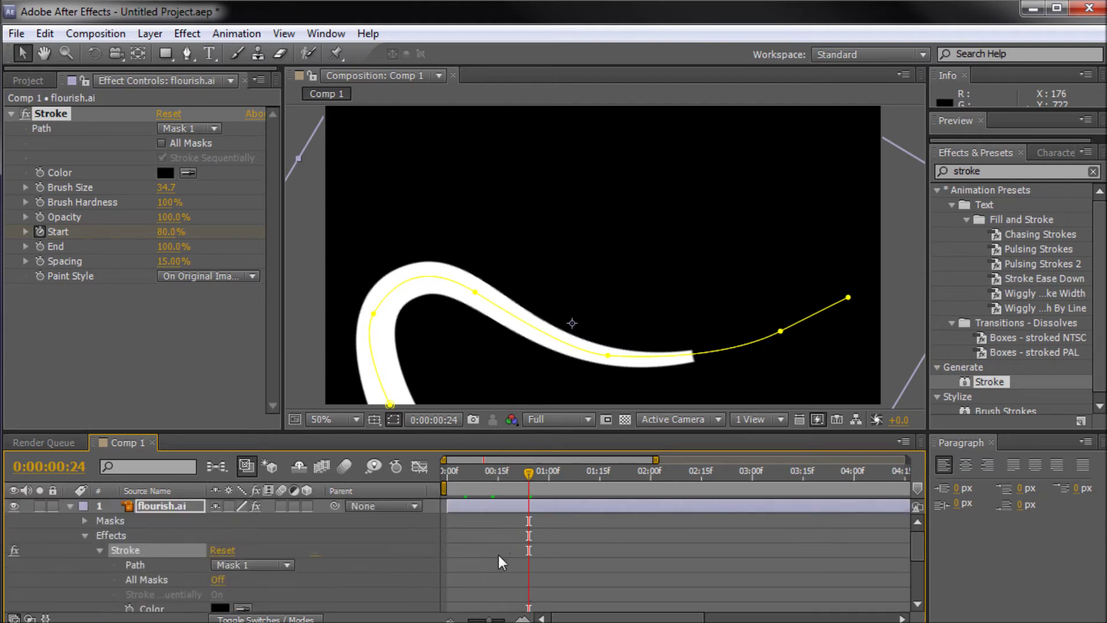
{"action": "left_click", "coordinate": [70, 508]}
{"action": "left_click", "coordinate": [378, 574]}
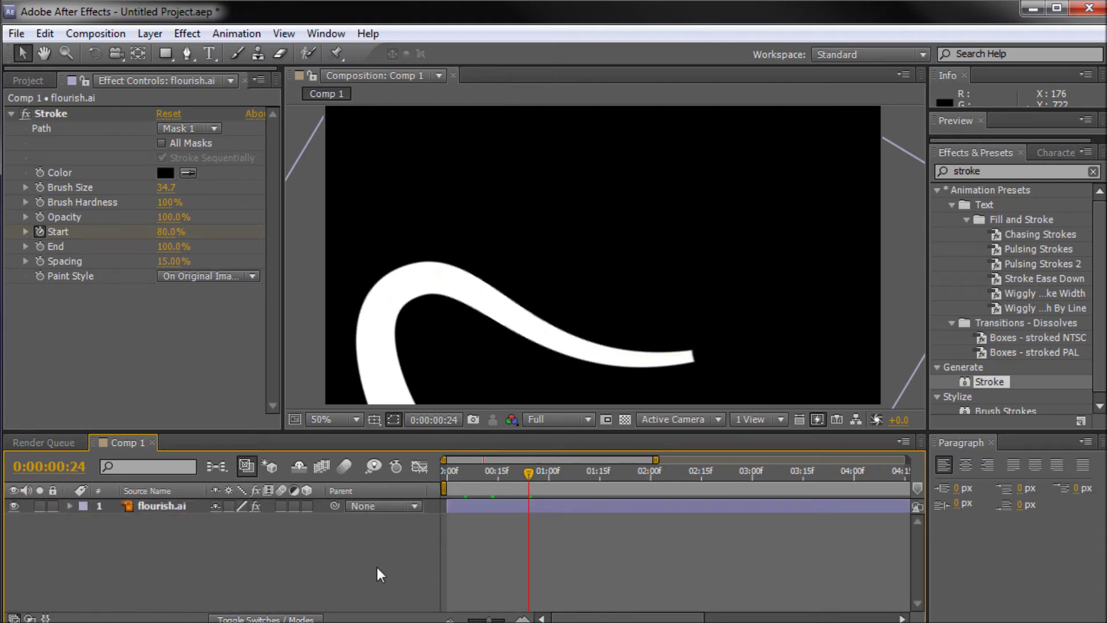
{"action": "mouse_move", "coordinate": [530, 481]}
{"action": "left_mouse_down"}
{"action": "mouse_move", "coordinate": [470, 481]}
{"action": "mouse_move", "coordinate": [539, 481]}
{"action": "mouse_move", "coordinate": [486, 491]}
{"action": "left_mouse_up"}
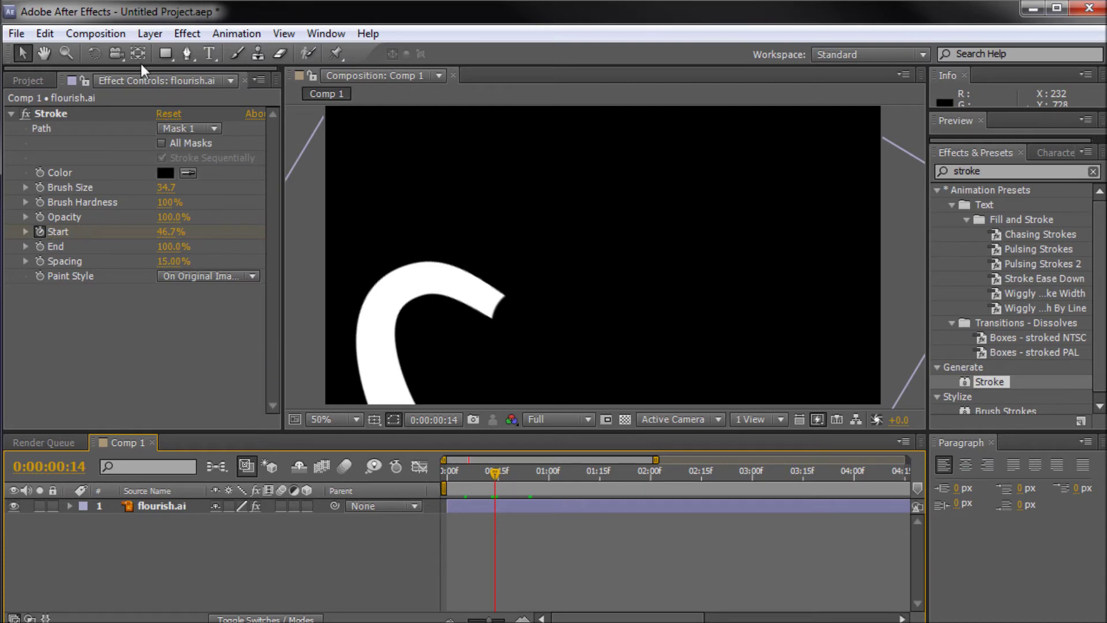
- Create a light blue solid with Layer > New > Solid and place it below flourish.ai
{"action": "left_click", "coordinate": [150, 33]}
{"action": "mouse_move", "coordinate": [170, 54]}
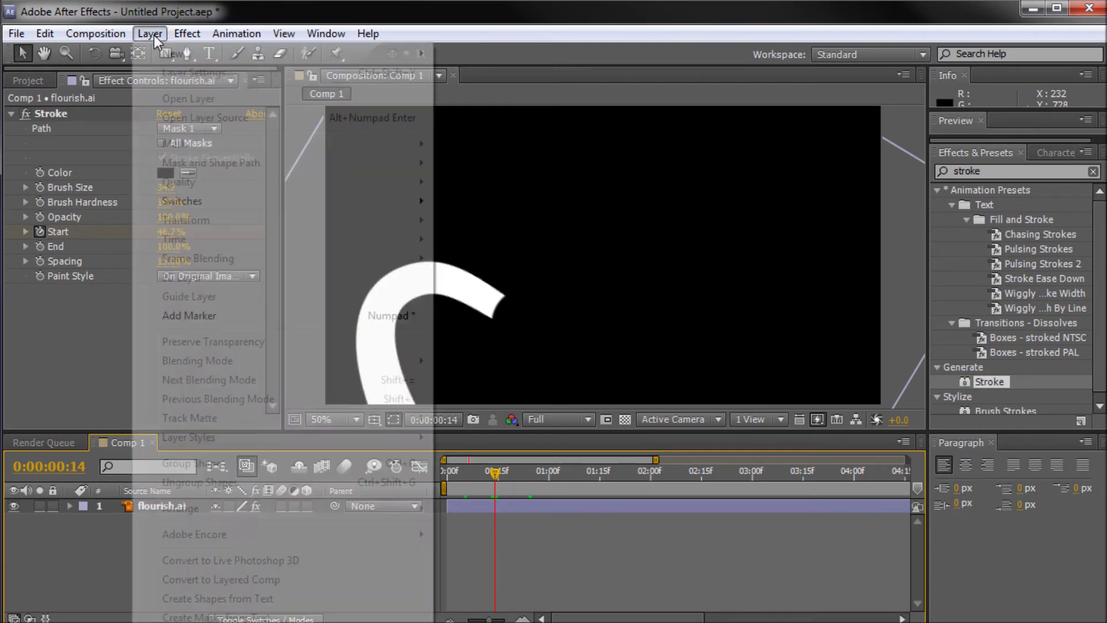
{"action": "left_click", "coordinate": [470, 71]}
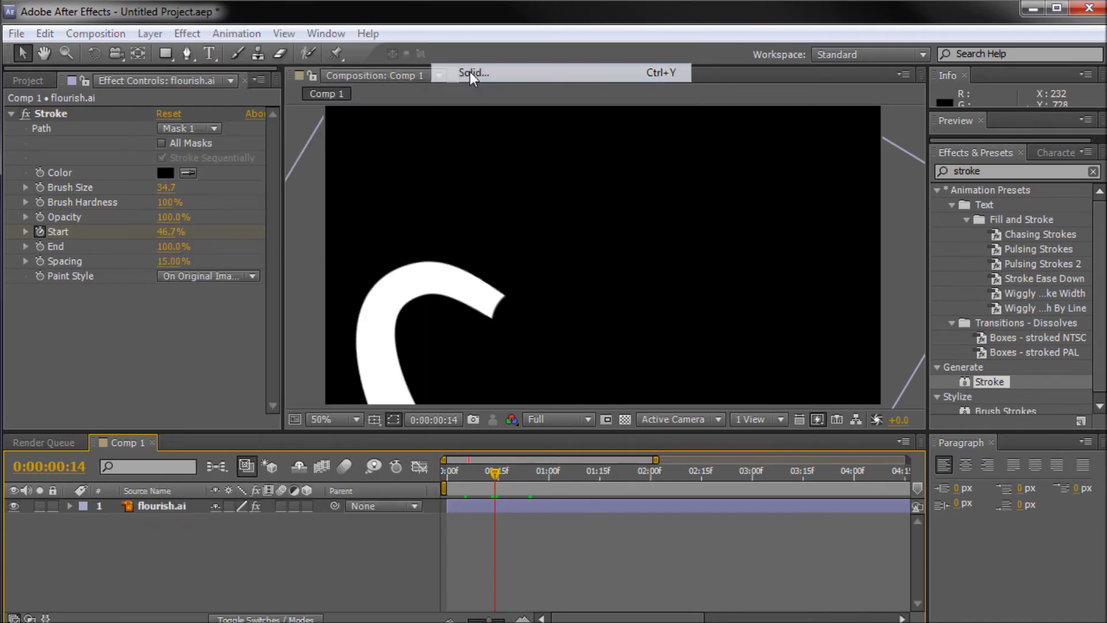
{"action": "left_click", "coordinate": [502, 493]}
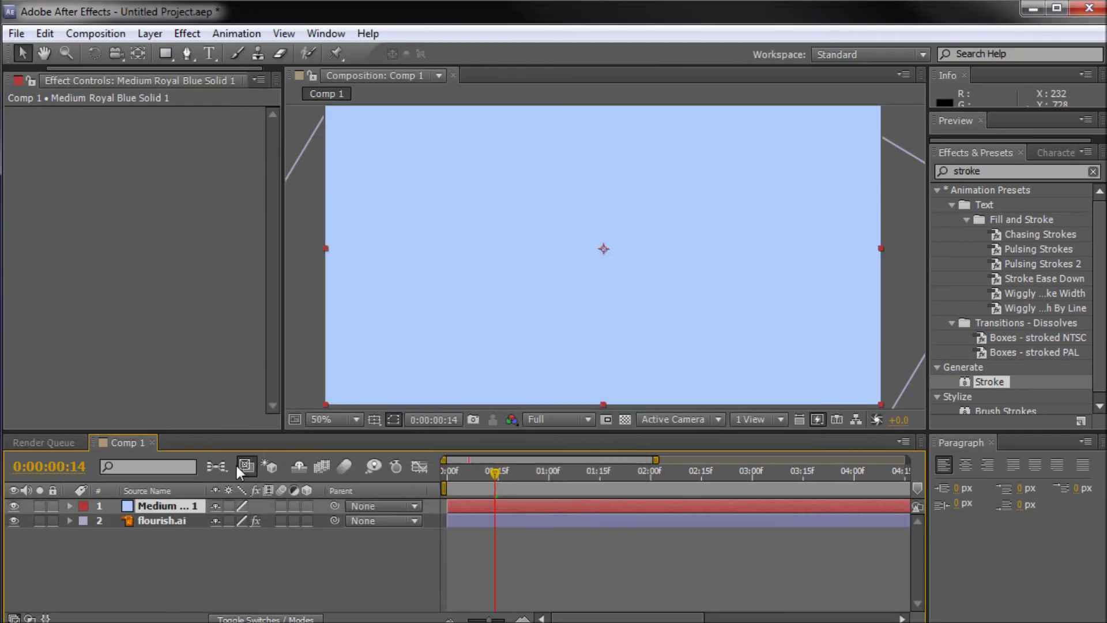
{"action": "left_click_drag", "start_coordinate": [152, 509], "coordinate": [145, 523]}
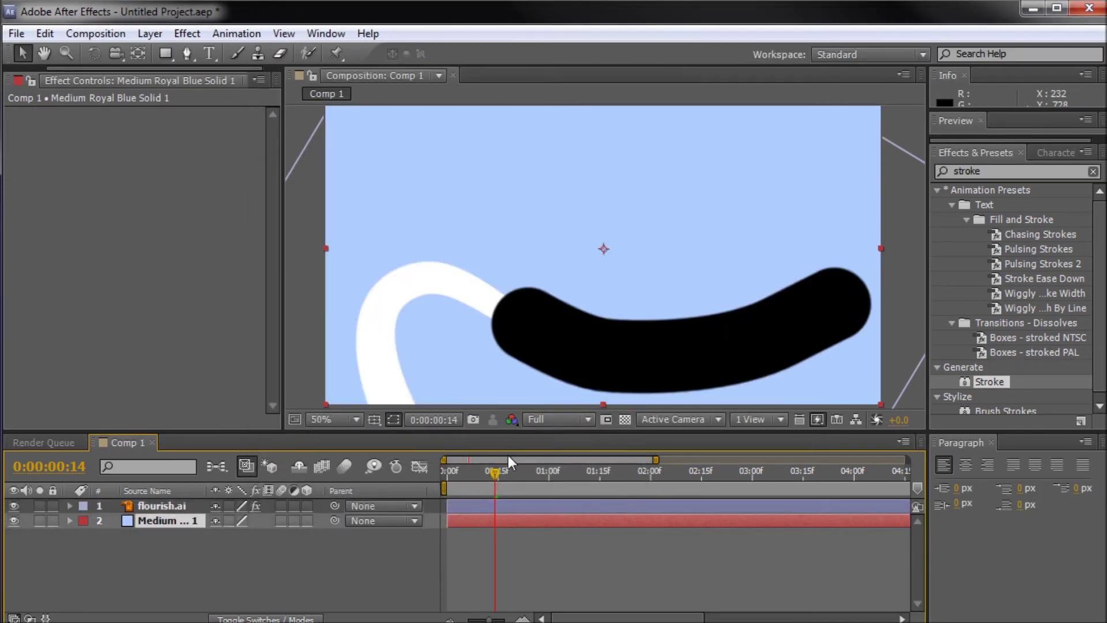
{"action": "left_click", "coordinate": [486, 472]}
{"action": "mouse_move", "coordinate": [487, 472]}
{"action": "left_mouse_down"}
{"action": "mouse_move", "coordinate": [445, 476]}
{"action": "mouse_move", "coordinate": [554, 484]}
{"action": "mouse_move", "coordinate": [496, 474]}
{"action": "left_mouse_up"}
{"action": "left_click", "coordinate": [160, 507]}
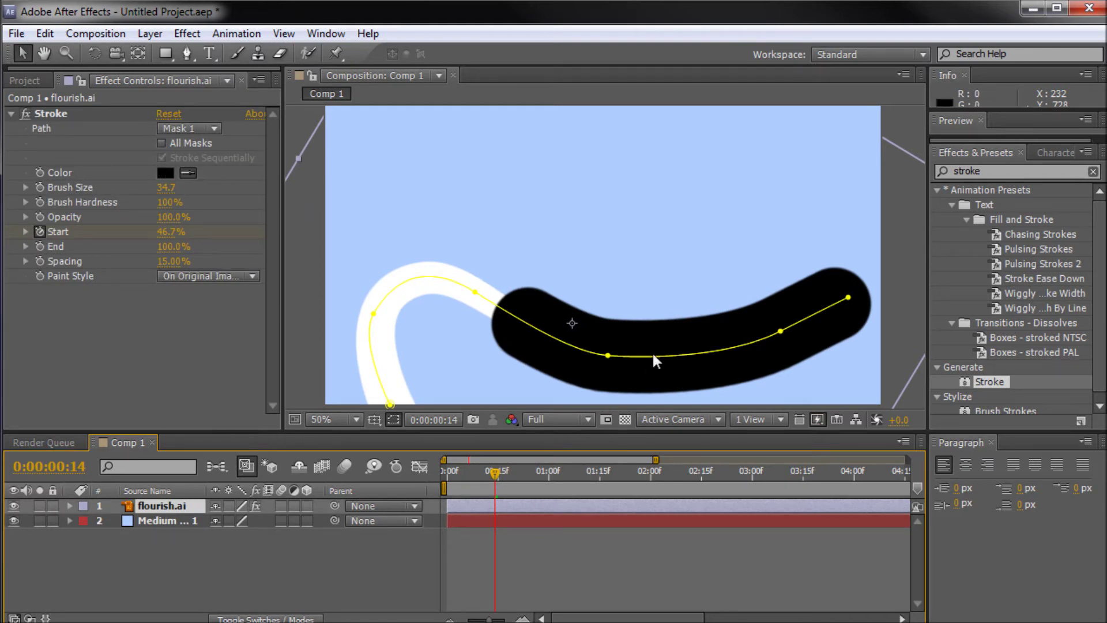
- Change the Stroke colour to the background's light blue and select the solid layer
{"action": "left_click", "coordinate": [478, 154]}
{"action": "mouse_move", "coordinate": [491, 477]}
{"action": "left_mouse_down"}
{"action": "mouse_move", "coordinate": [456, 477]}
{"action": "mouse_move", "coordinate": [499, 469]}
{"action": "left_mouse_up"}
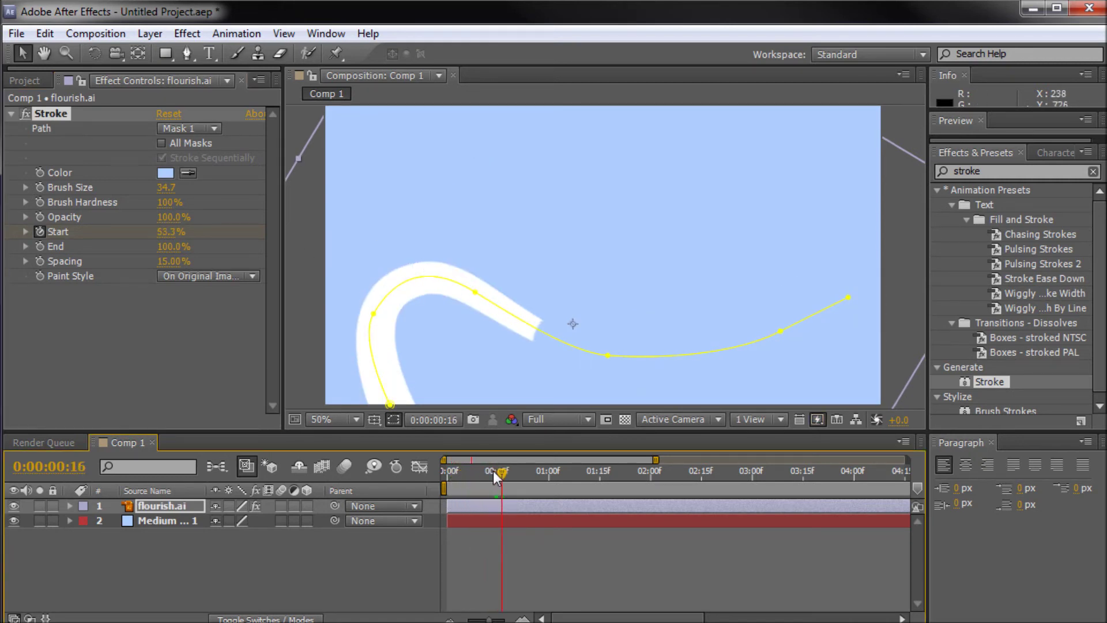
{"action": "left_click", "coordinate": [151, 520]}
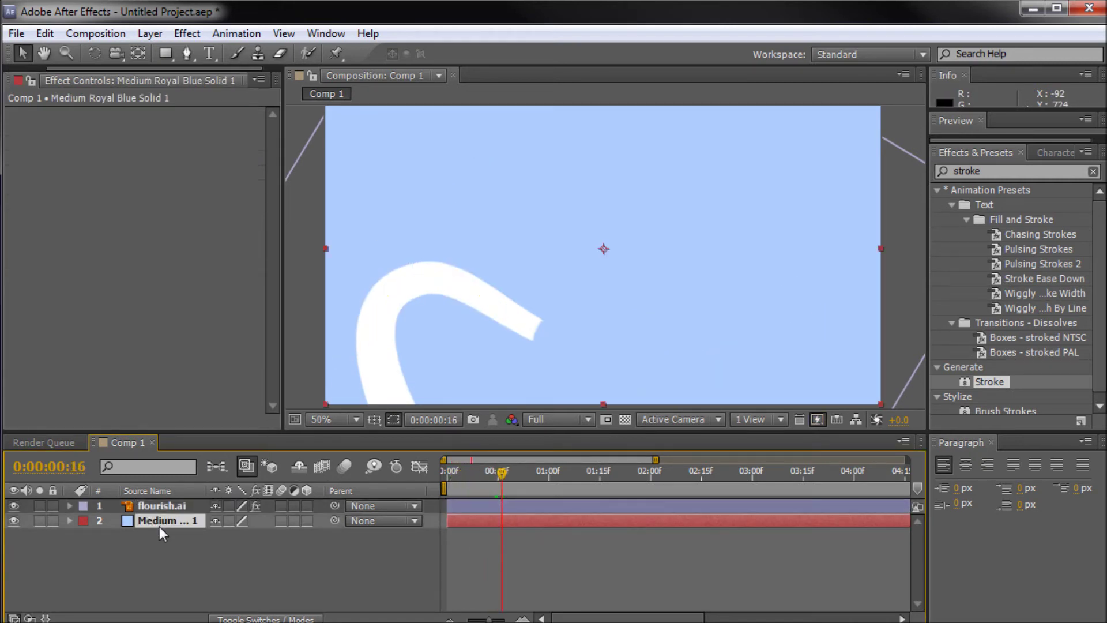
{"action": "left_click", "coordinate": [150, 34]}
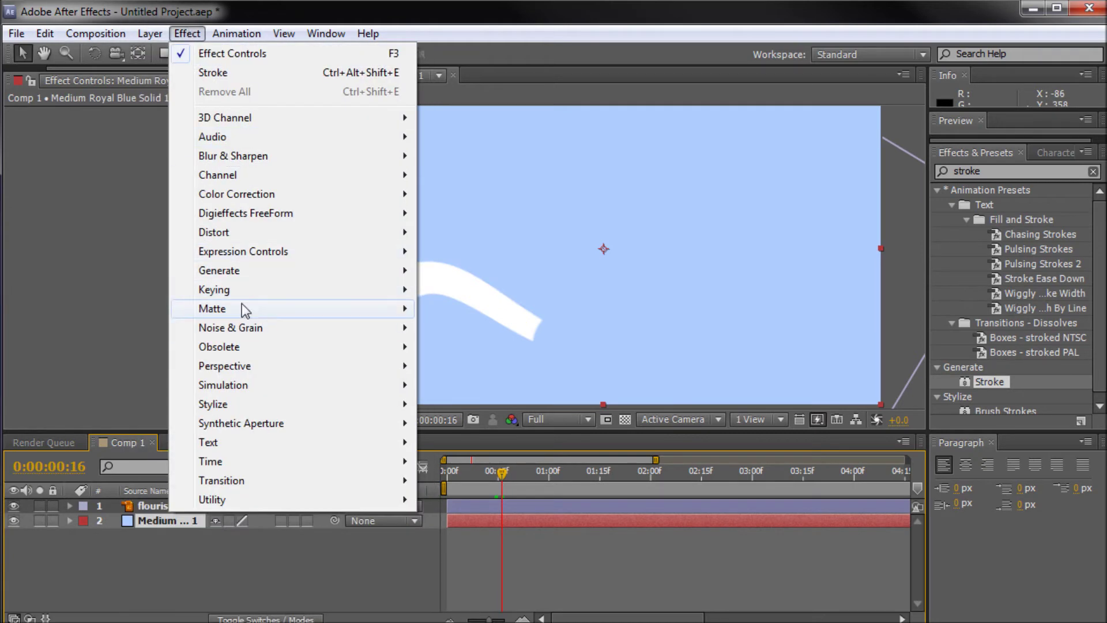
- Apply a Ramp to the solid with a light sky blue Start Color
{"action": "mouse_move", "coordinate": [219, 270]}
{"action": "left_click", "coordinate": [467, 615]}
{"action": "left_click", "coordinate": [163, 142]}
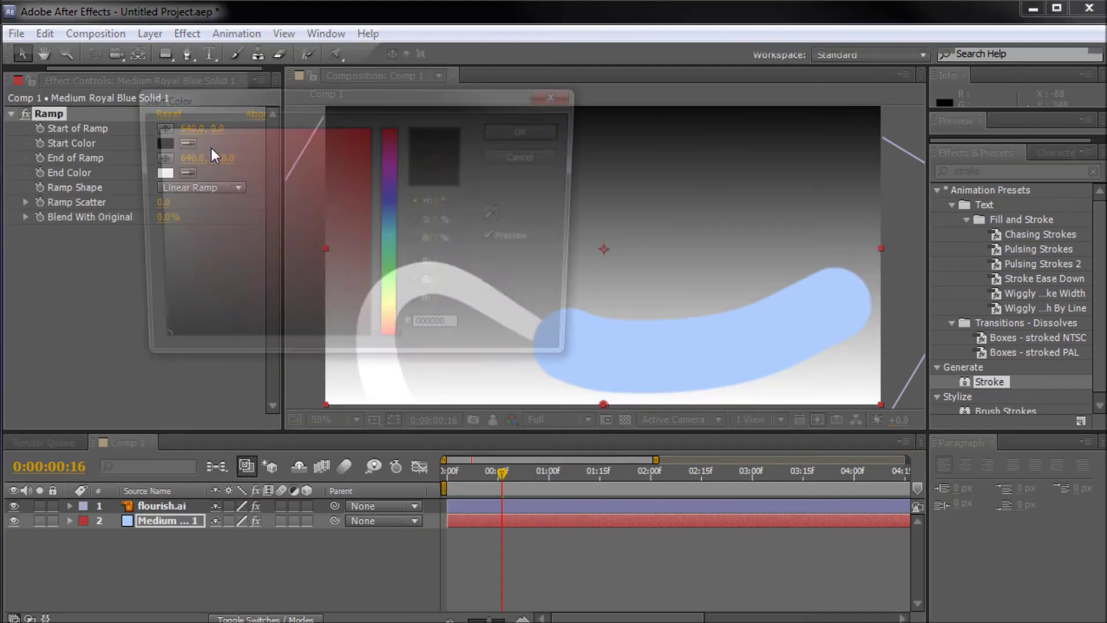
{"action": "left_click", "coordinate": [260, 131]}
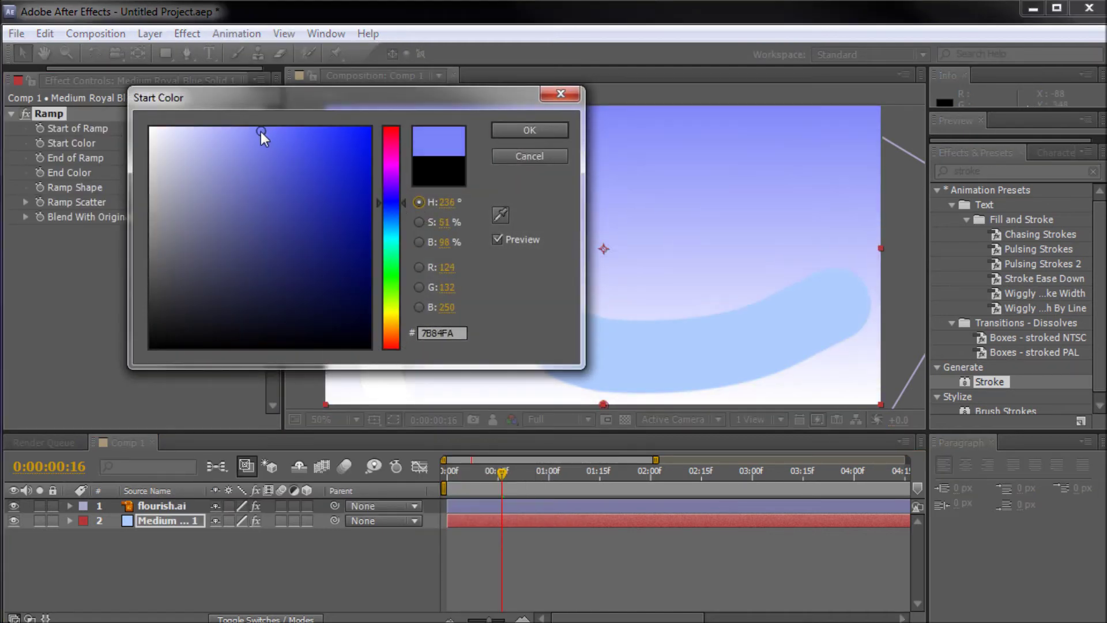
{"action": "left_click_drag", "start_coordinate": [378, 210], "coordinate": [379, 219]}
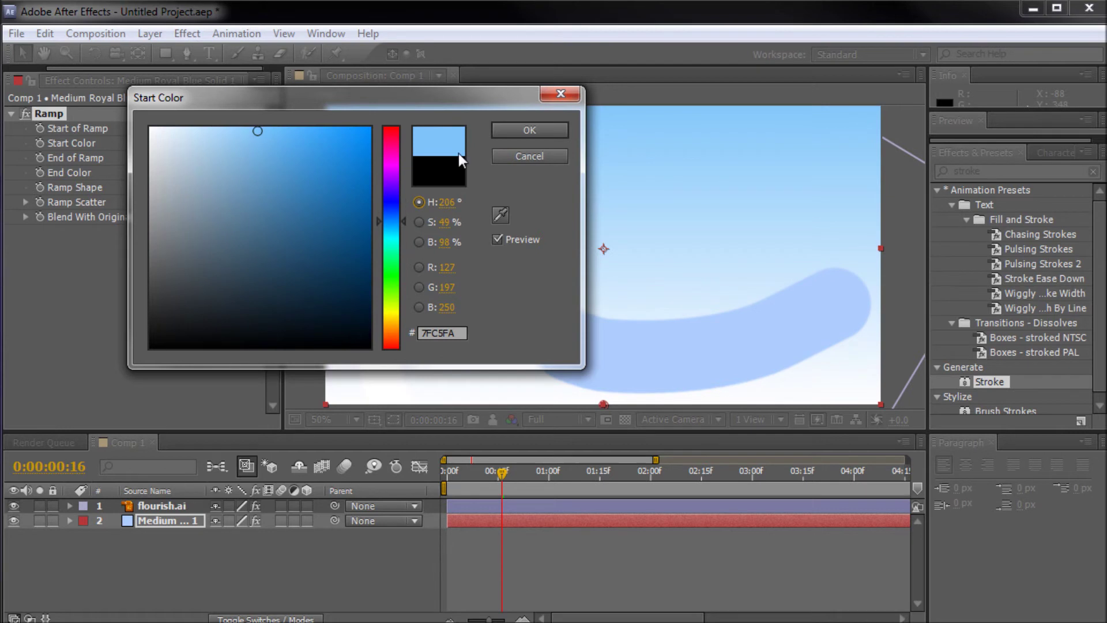
{"action": "left_click", "coordinate": [497, 132]}
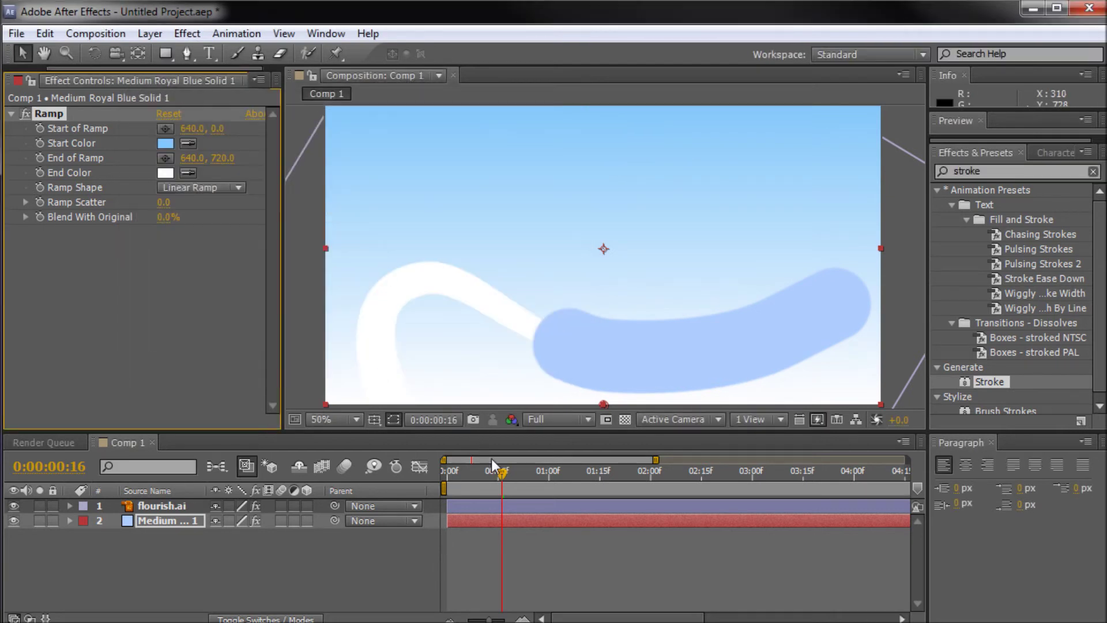
{"action": "mouse_move", "coordinate": [491, 470]}
{"action": "left_mouse_down"}
{"action": "mouse_move", "coordinate": [463, 471]}
{"action": "mouse_move", "coordinate": [502, 471]}
{"action": "left_mouse_up"}
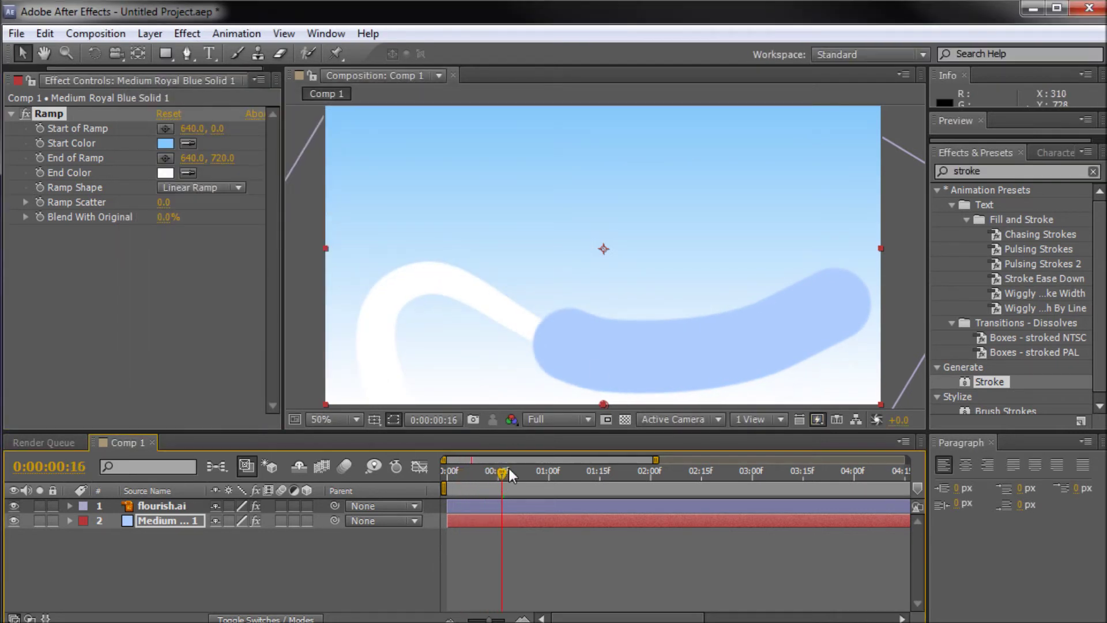
- Set the Ramp End Color to pale blue and review the animation
{"action": "left_click", "coordinate": [166, 172]}
{"action": "left_click_drag", "start_coordinate": [392, 226], "coordinate": [392, 217]}
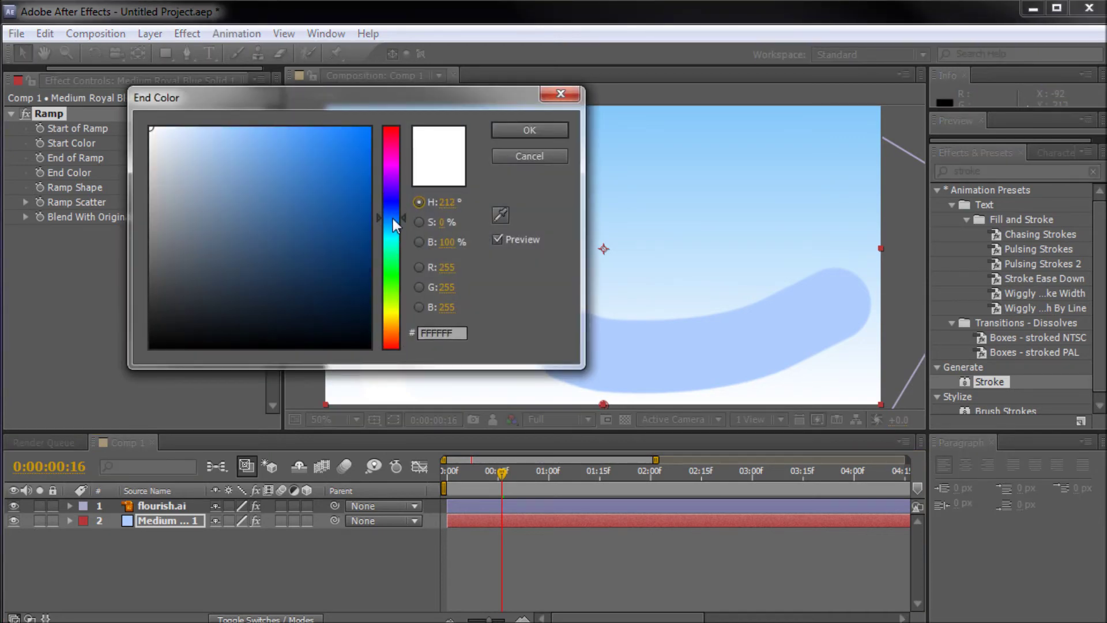
{"action": "left_click_drag", "start_coordinate": [209, 131], "coordinate": [191, 132]}
{"action": "left_click", "coordinate": [551, 128]}
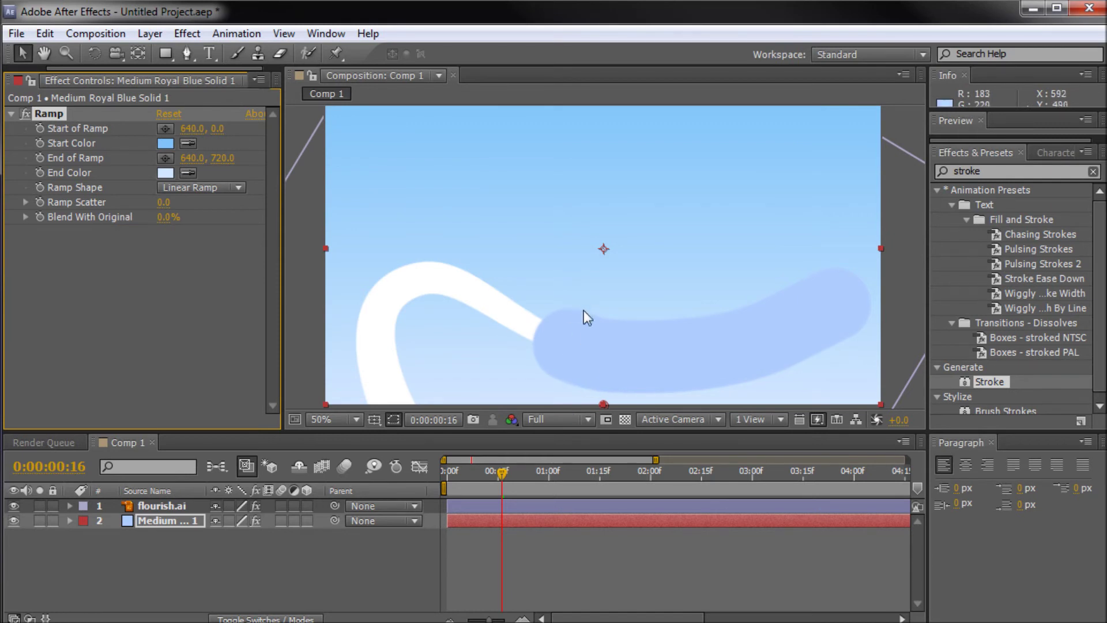
{"action": "mouse_move", "coordinate": [504, 473]}
{"action": "left_mouse_down"}
{"action": "mouse_move", "coordinate": [437, 477]}
{"action": "mouse_move", "coordinate": [505, 469]}
{"action": "mouse_move", "coordinate": [447, 475]}
{"action": "left_mouse_up"}
- Set the Stroke Paint Style to Reveal Original Image and preview the reveal over the first frames
{"action": "left_click", "coordinate": [149, 503]}
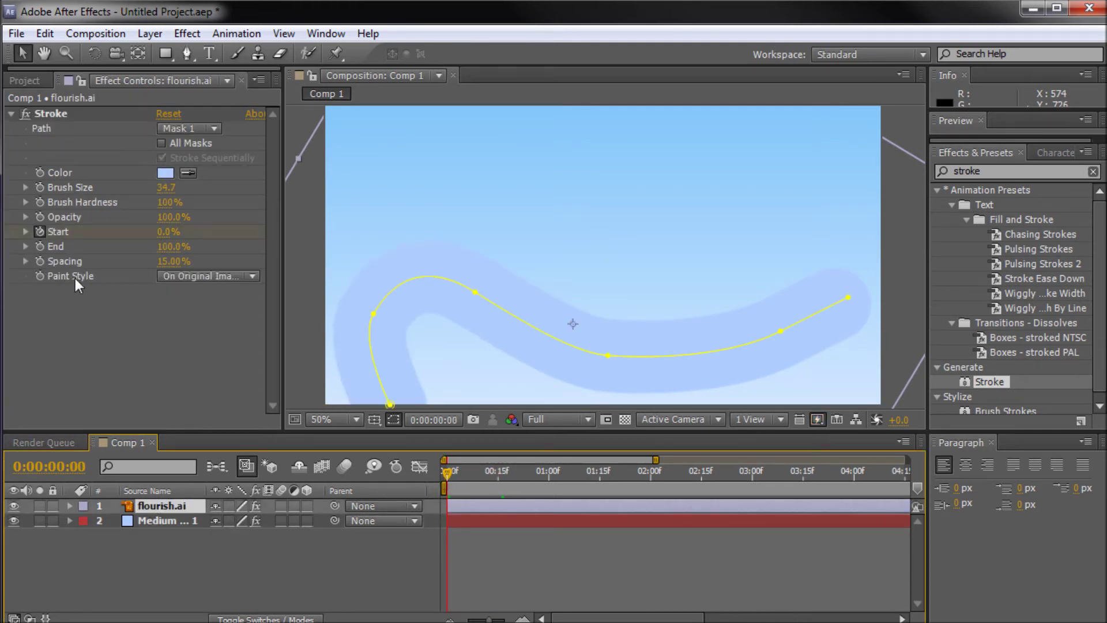
{"action": "left_click", "coordinate": [241, 274]}
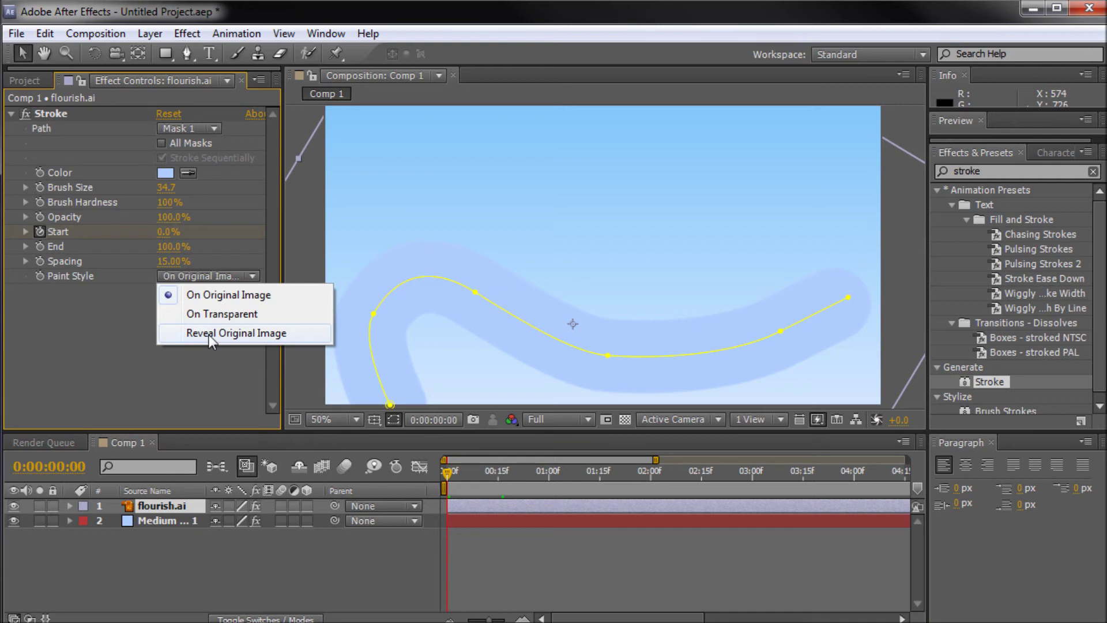
{"action": "left_click", "coordinate": [209, 334]}
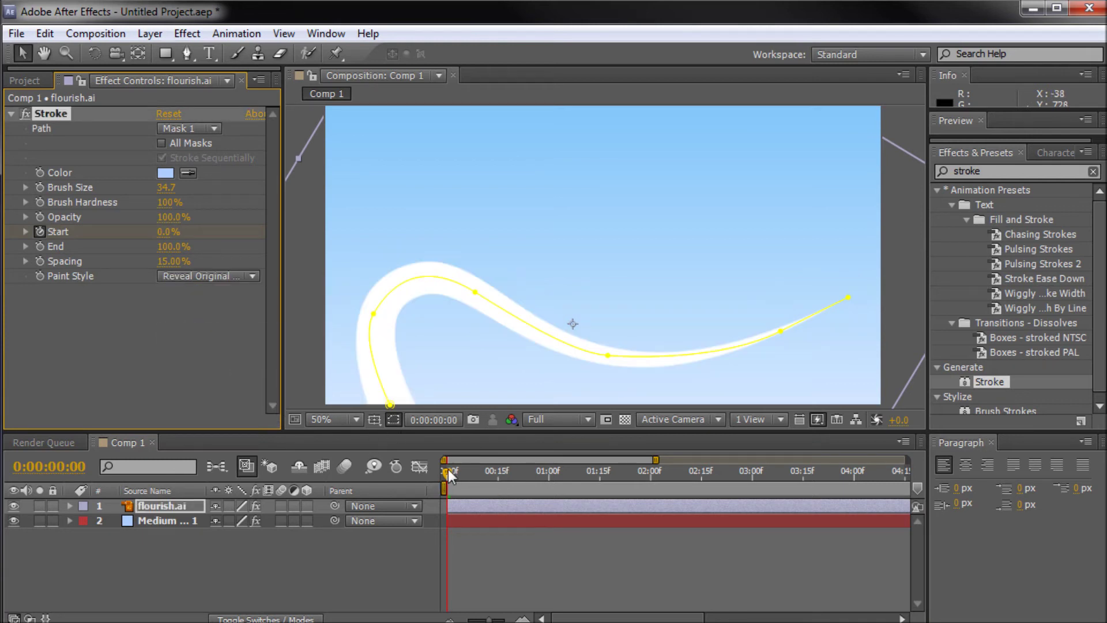
{"action": "mouse_move", "coordinate": [448, 468]}
{"action": "left_mouse_down"}
{"action": "mouse_move", "coordinate": [483, 472]}
{"action": "mouse_move", "coordinate": [447, 471]}
{"action": "left_mouse_up"}
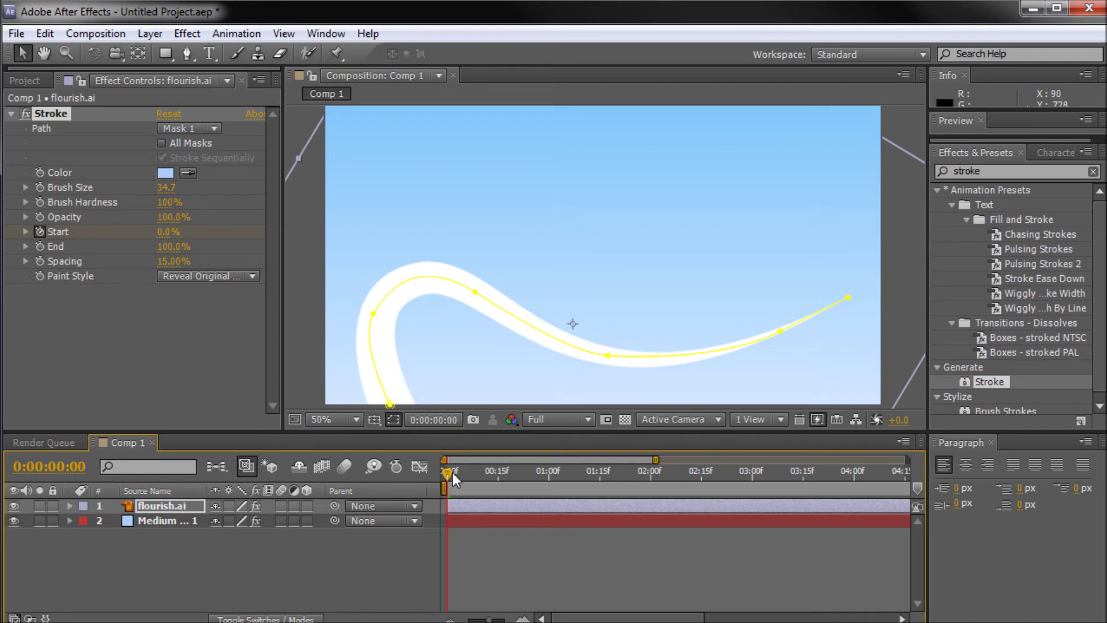
{"action": "left_click_drag", "start_coordinate": [452, 472], "coordinate": [481, 473]}
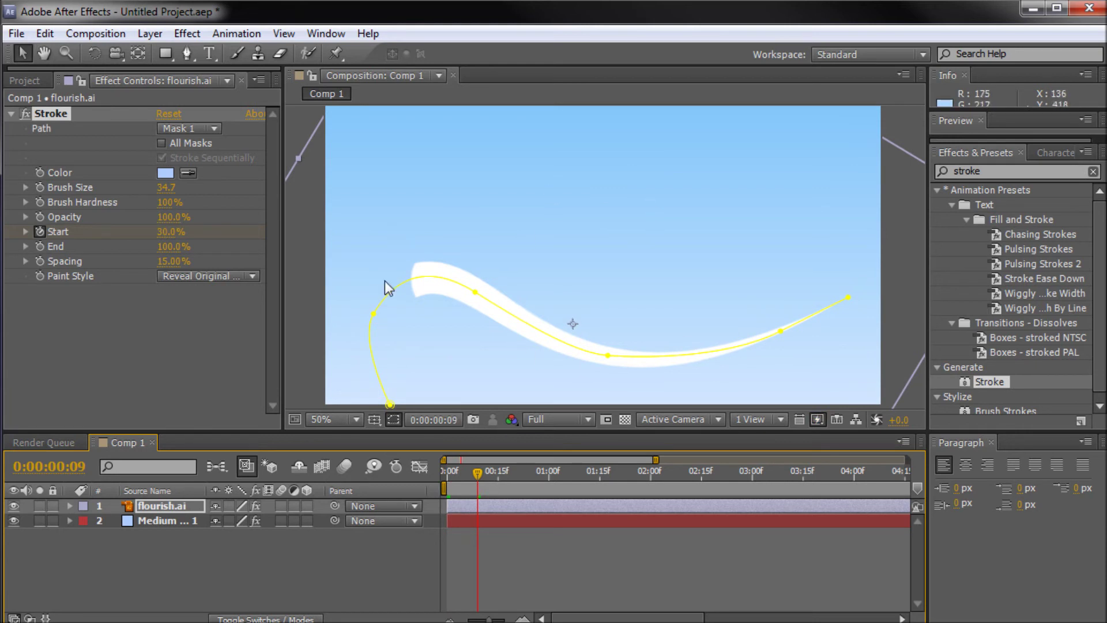
{"action": "left_click_drag", "start_coordinate": [481, 476], "coordinate": [459, 479]}
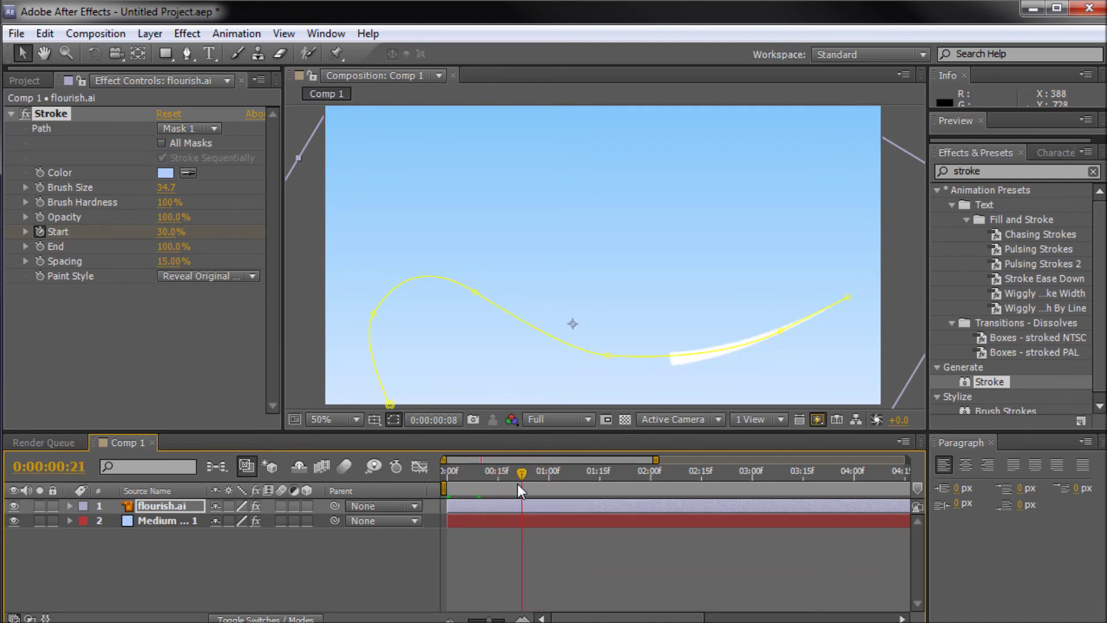
{"action": "left_click_drag", "start_coordinate": [459, 480], "coordinate": [447, 477]}
- Delete both Stroke Start keyframes from the flourish layer
{"action": "left_click", "coordinate": [69, 504]}
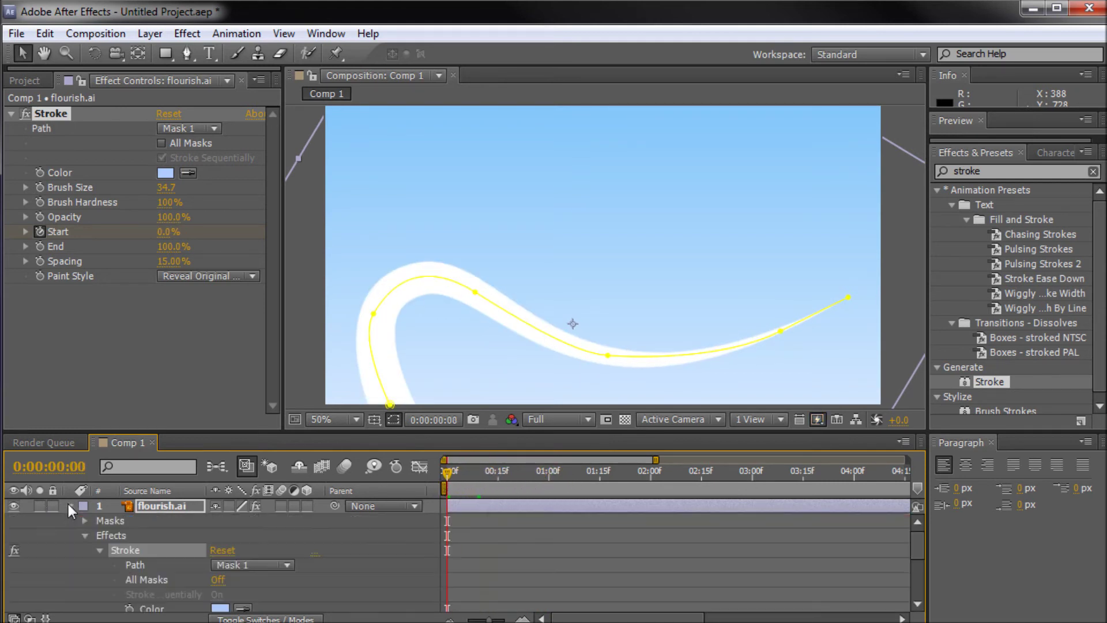
{"action": "scroll", "coordinate": [111, 571], "scroll_direction": "down", "scroll_amount": 3}
{"action": "scroll", "coordinate": [203, 559], "scroll_direction": "down", "scroll_amount": 1}
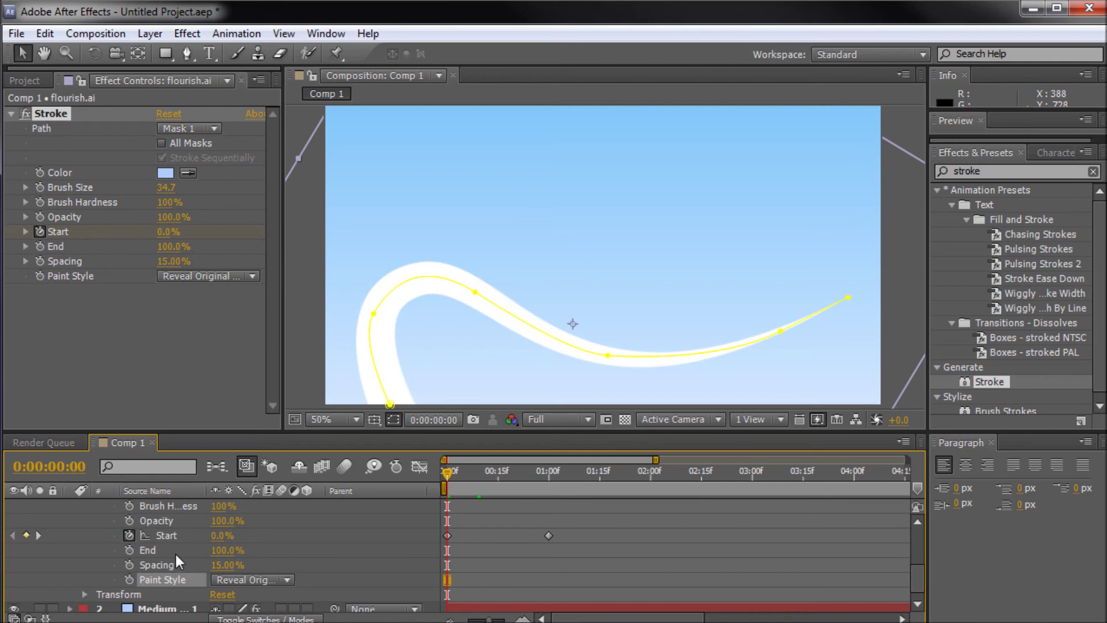
{"action": "left_click_drag", "start_coordinate": [566, 514], "coordinate": [444, 551]}
{"action": "key", "text": "Delete"}
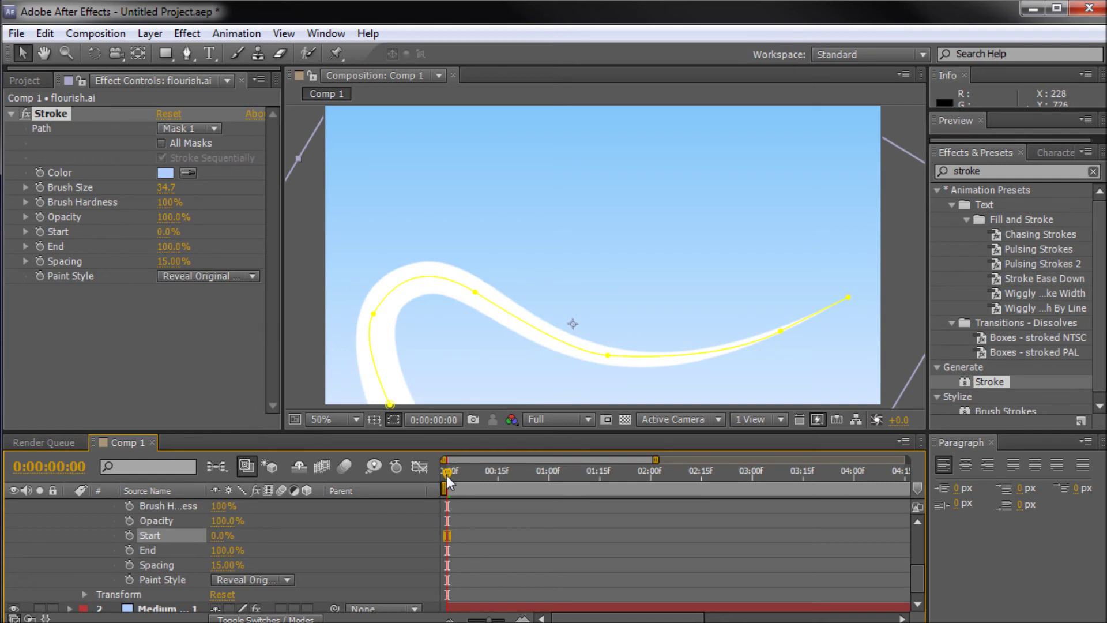
- Keyframe the Stroke End at 100% at 1:00 and 0% at 0:00
{"action": "left_click", "coordinate": [129, 551]}
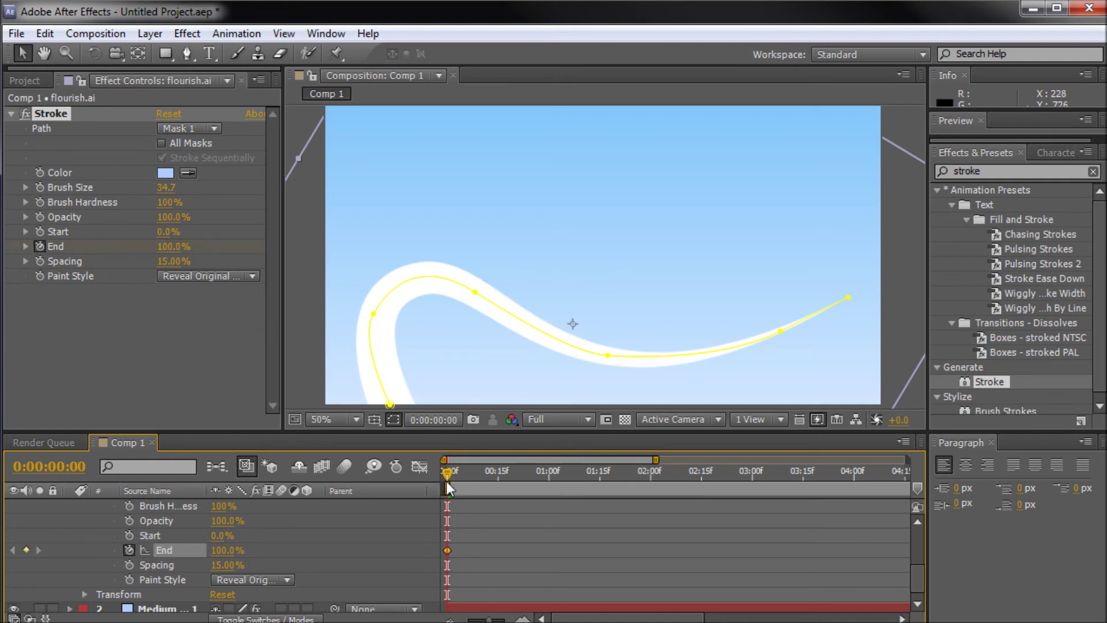
{"action": "mouse_move", "coordinate": [447, 480]}
{"action": "left_mouse_down"}
{"action": "mouse_move", "coordinate": [457, 474]}
{"action": "mouse_move", "coordinate": [451, 482]}
{"action": "left_mouse_up"}
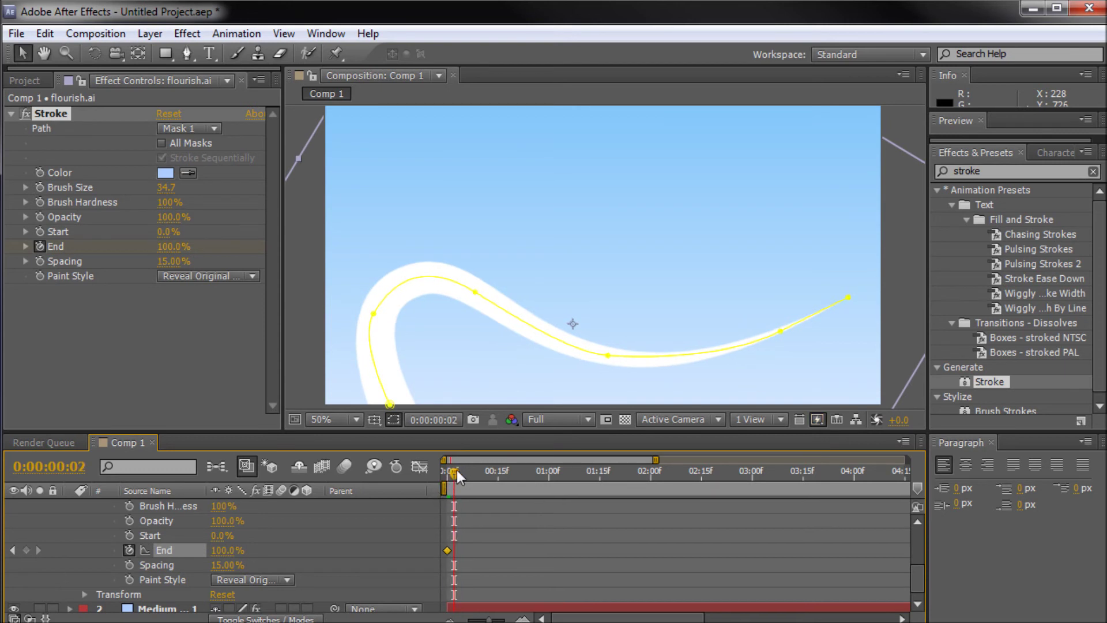
{"action": "left_click_drag", "start_coordinate": [552, 475], "coordinate": [554, 475]}
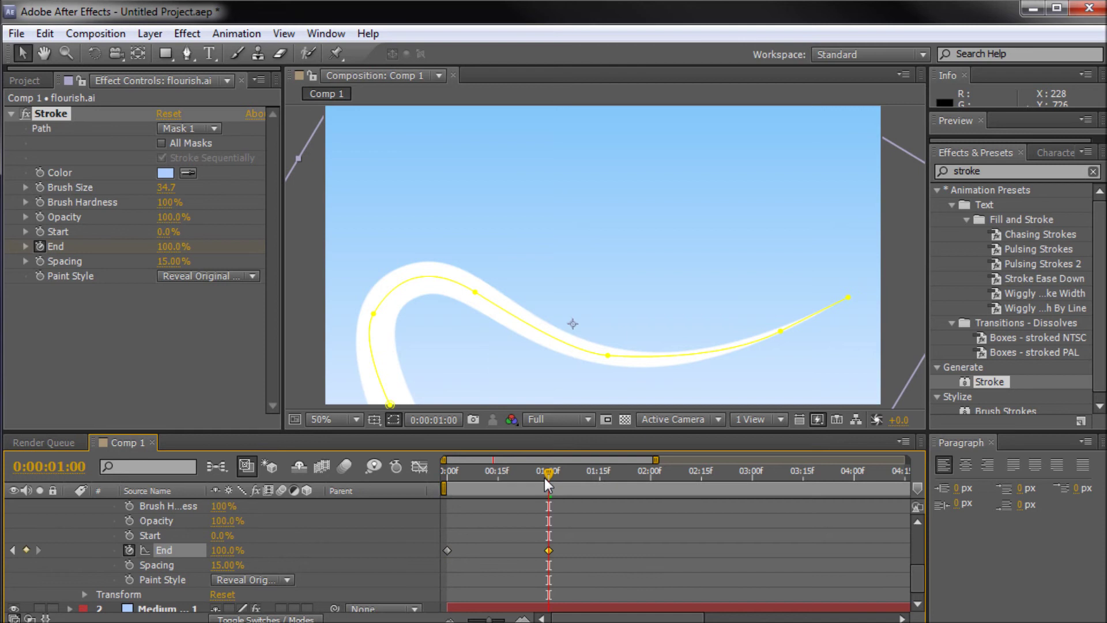
{"action": "left_click_drag", "start_coordinate": [544, 478], "coordinate": [445, 487]}
{"action": "left_click_drag", "start_coordinate": [230, 548], "coordinate": [134, 547]}
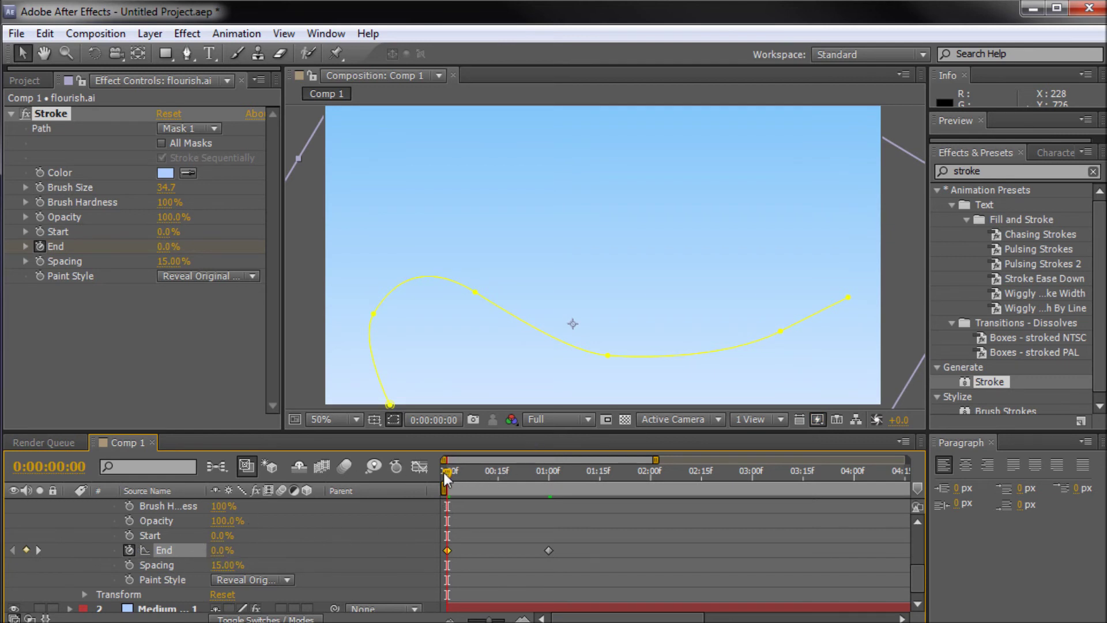
- Scrub the timeline to preview the white flourish drawing on along its path
{"action": "mouse_move", "coordinate": [444, 473]}
{"action": "left_mouse_down"}
{"action": "mouse_move", "coordinate": [556, 488]}
{"action": "mouse_move", "coordinate": [459, 491]}
{"action": "mouse_move", "coordinate": [497, 491]}
{"action": "left_mouse_up"}
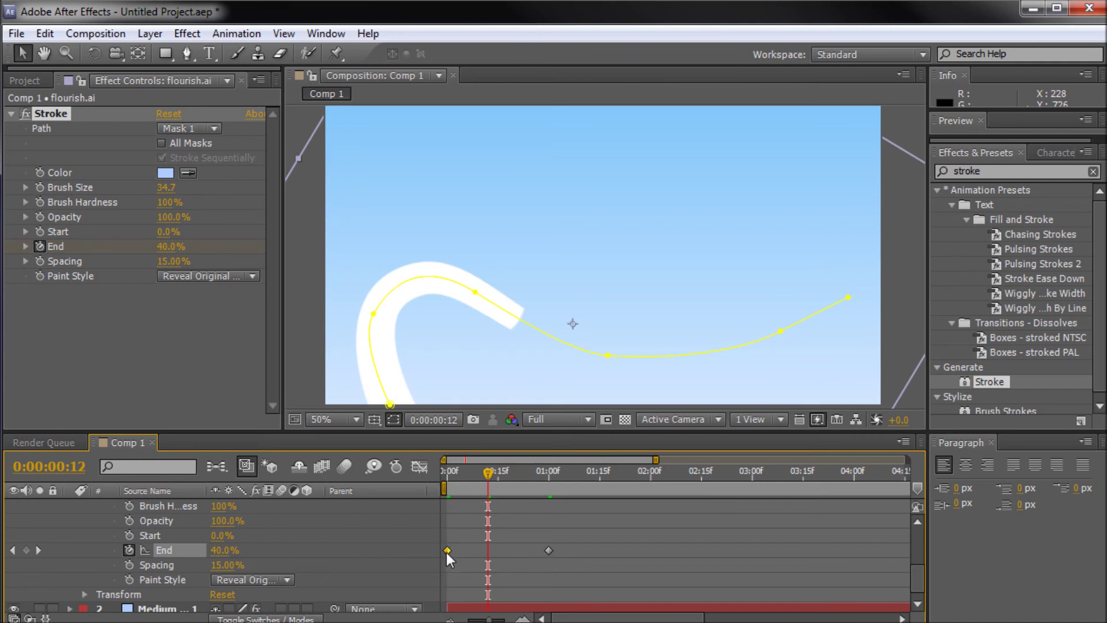
{"action": "left_click_drag", "start_coordinate": [502, 478], "coordinate": [437, 480]}
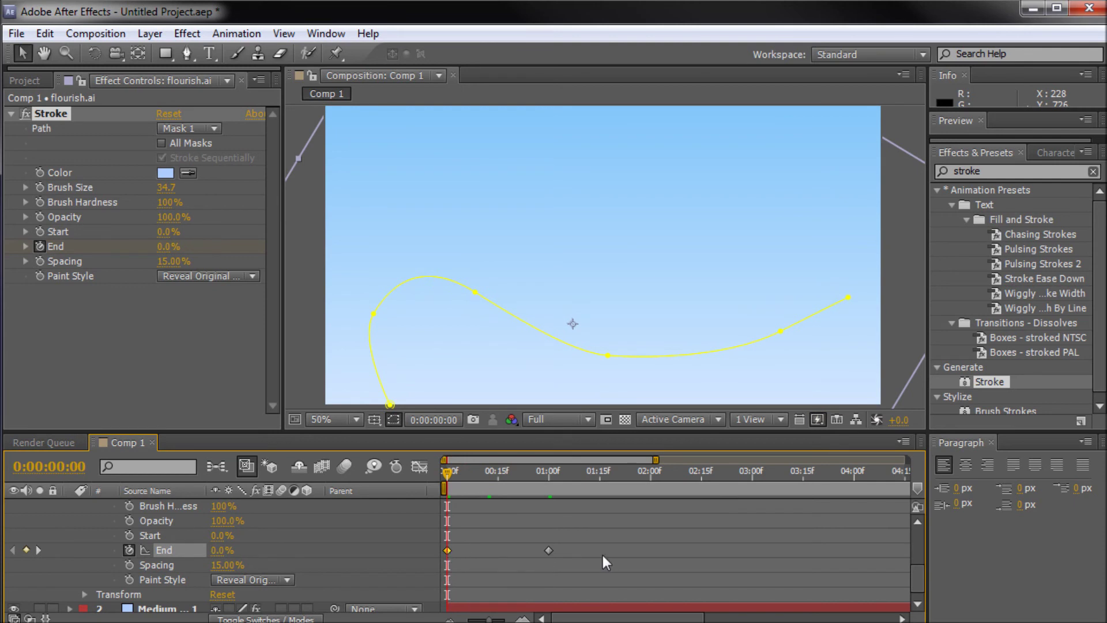
{"action": "mouse_move", "coordinate": [443, 470]}
{"action": "left_mouse_down"}
{"action": "mouse_move", "coordinate": [555, 473]}
{"action": "mouse_move", "coordinate": [471, 470]}
{"action": "left_mouse_up"}
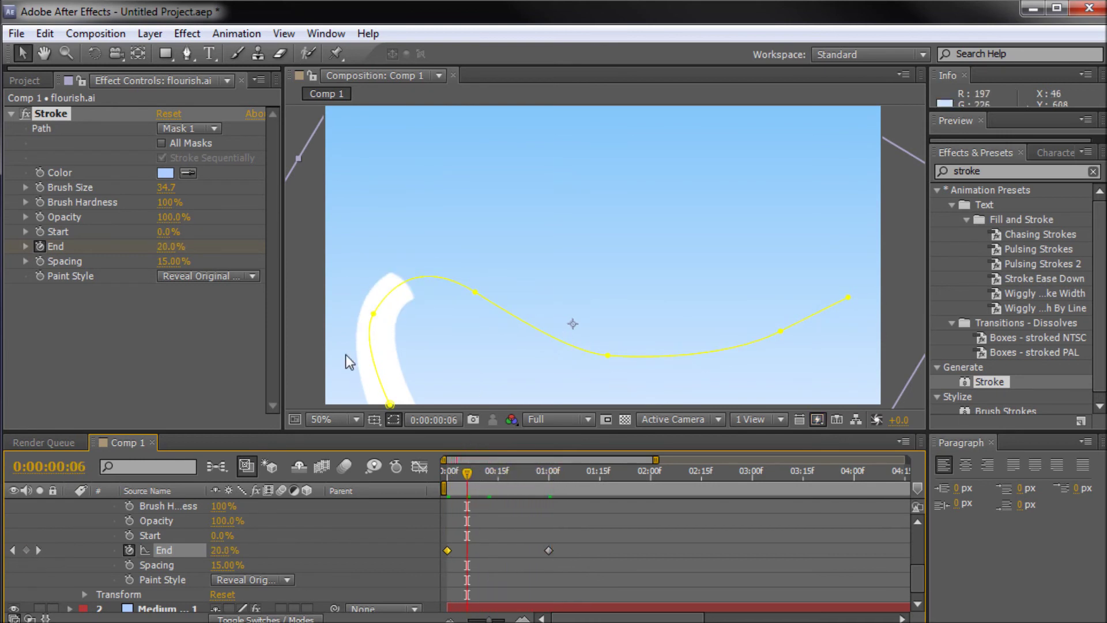
- Delete the flourish.ai layer from Comp 1, leaving the composition empty
{"action": "left_click", "coordinate": [26, 80]}
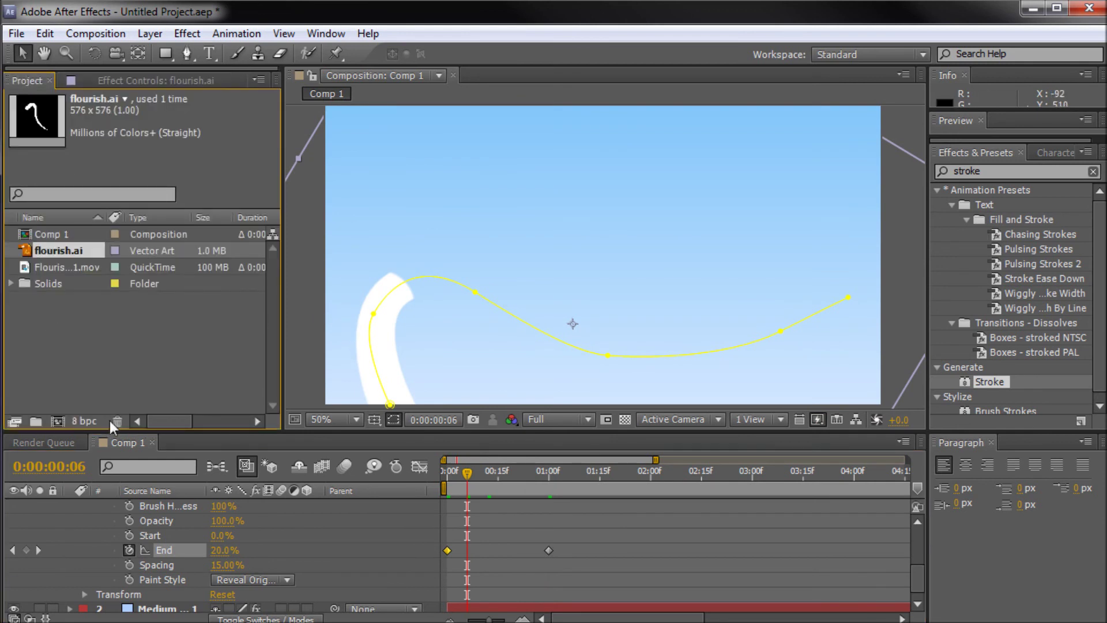
{"action": "scroll", "coordinate": [226, 544], "scroll_direction": "up", "scroll_amount": 3}
{"action": "left_click", "coordinate": [152, 508]}
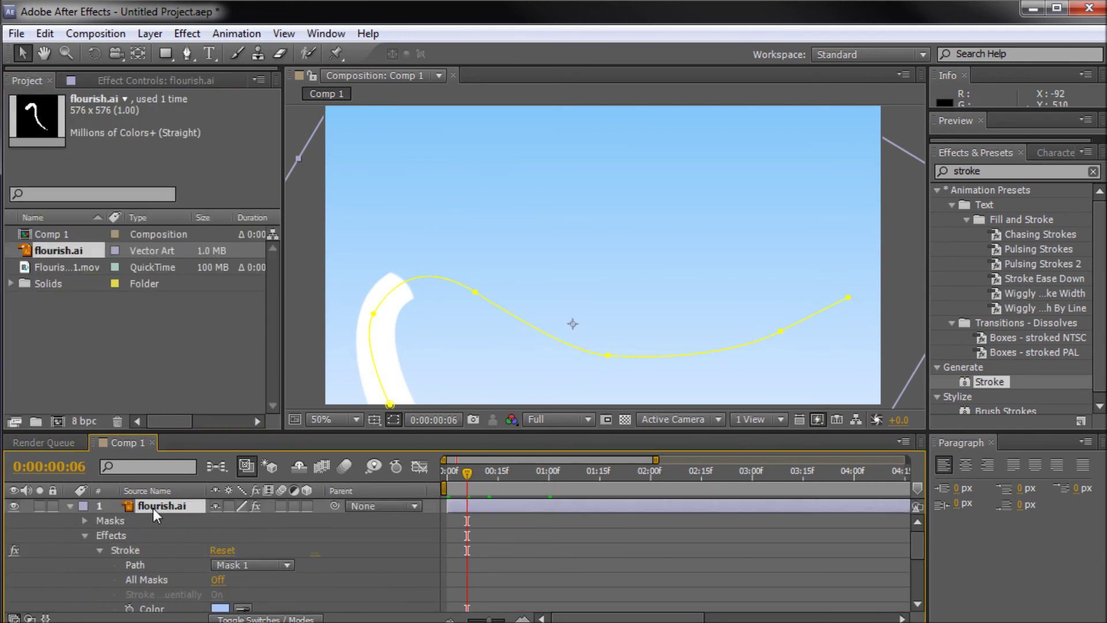
{"action": "left_click", "coordinate": [159, 505]}
{"action": "key", "text": "Delete"}
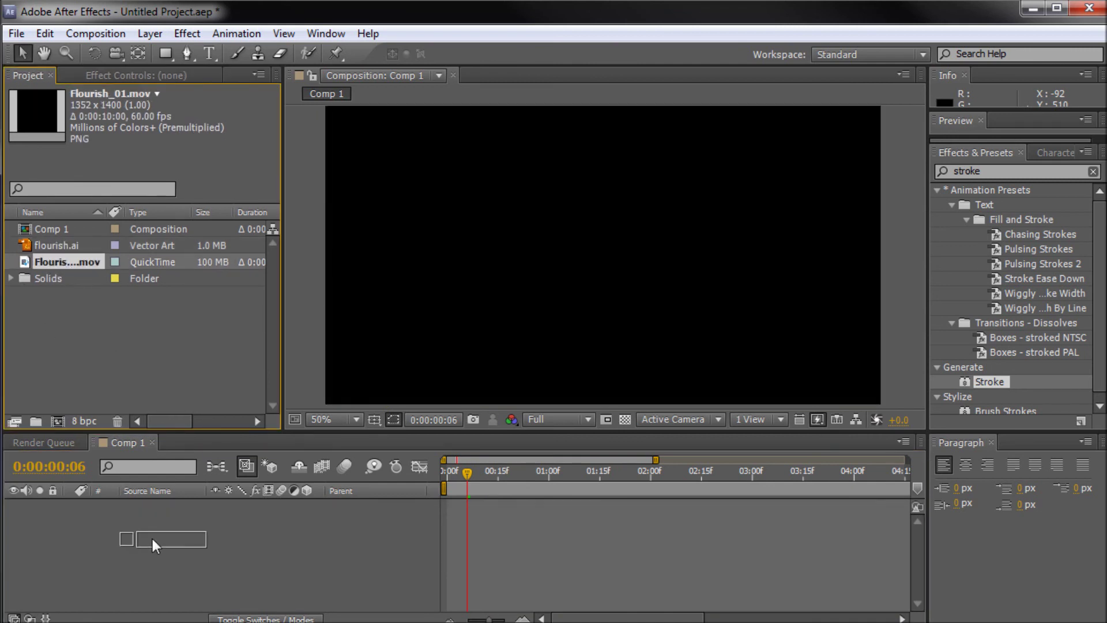
- Add Flourish_01.mov to Comp 1, scale it to fit, and scrub its growth
{"action": "left_click_drag", "start_coordinate": [69, 264], "coordinate": [153, 539]}
{"action": "scroll", "coordinate": [572, 350], "scroll_direction": "down", "scroll_amount": 1}
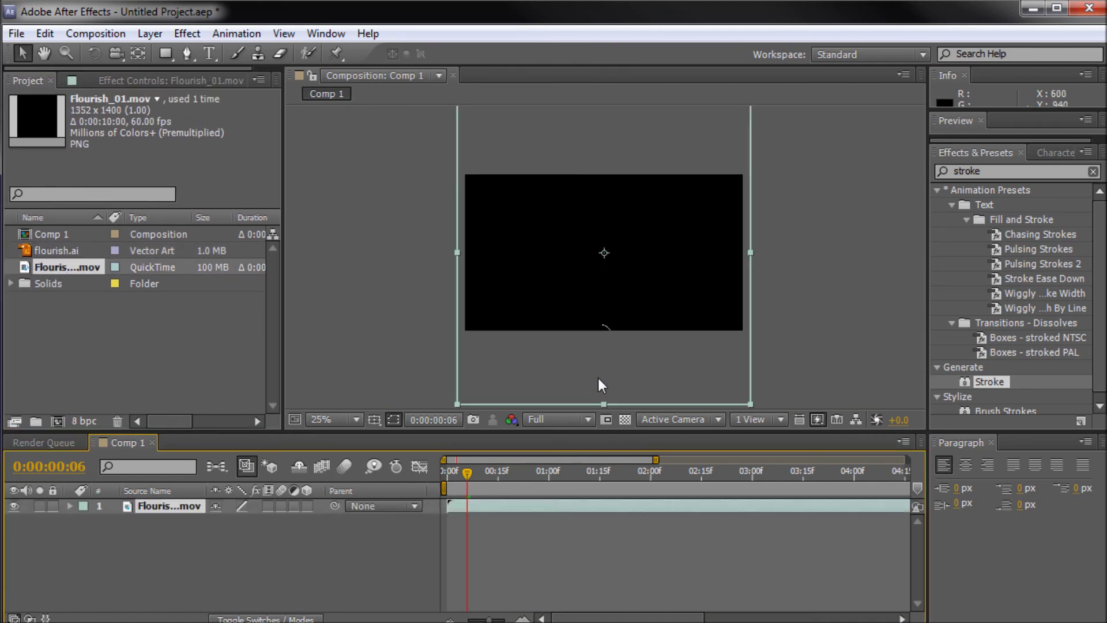
{"action": "mouse_move", "coordinate": [751, 402]}
{"action": "left_mouse_down"}
{"action": "mouse_move", "coordinate": [676, 326]}
{"action": "mouse_move", "coordinate": [699, 352]}
{"action": "left_mouse_up"}
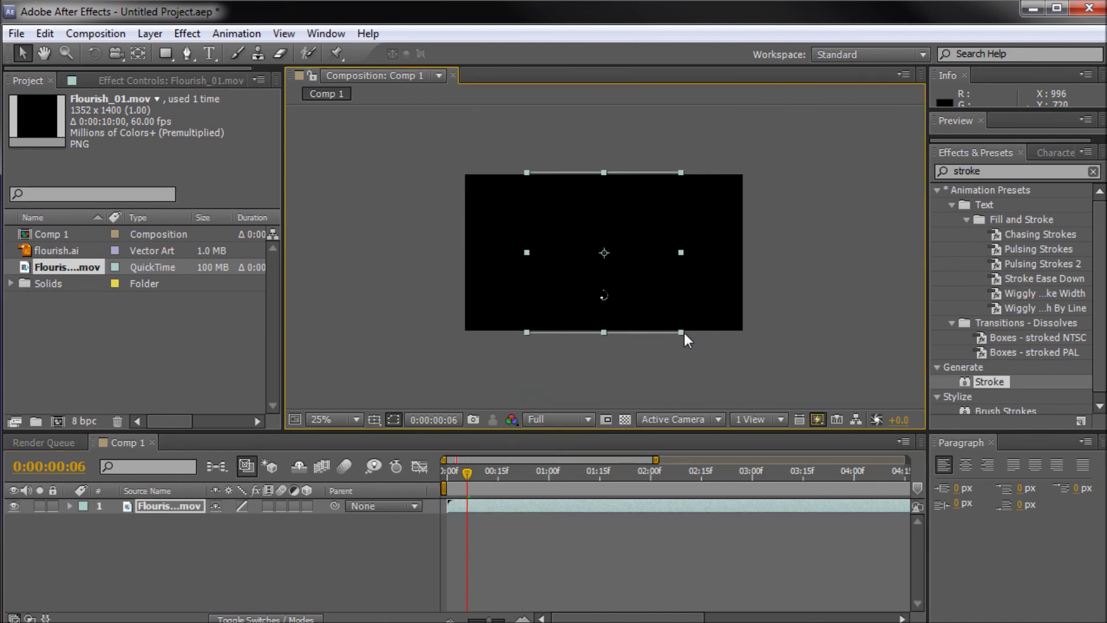
{"action": "scroll", "coordinate": [605, 277], "scroll_direction": "up", "scroll_amount": 2}
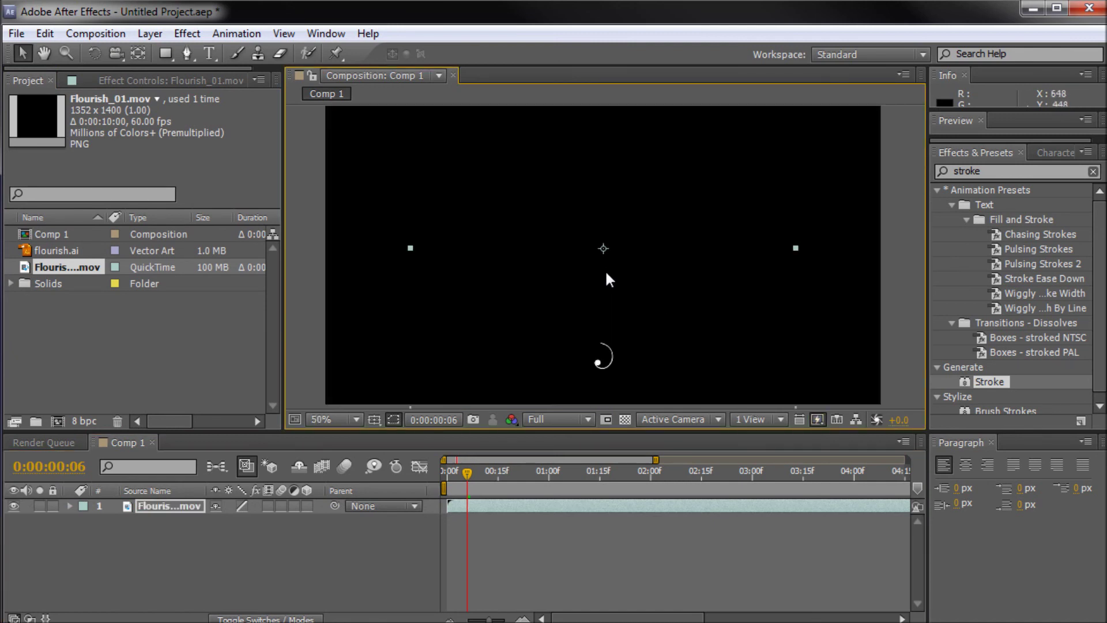
{"action": "left_click_drag", "start_coordinate": [464, 481], "coordinate": [591, 510]}
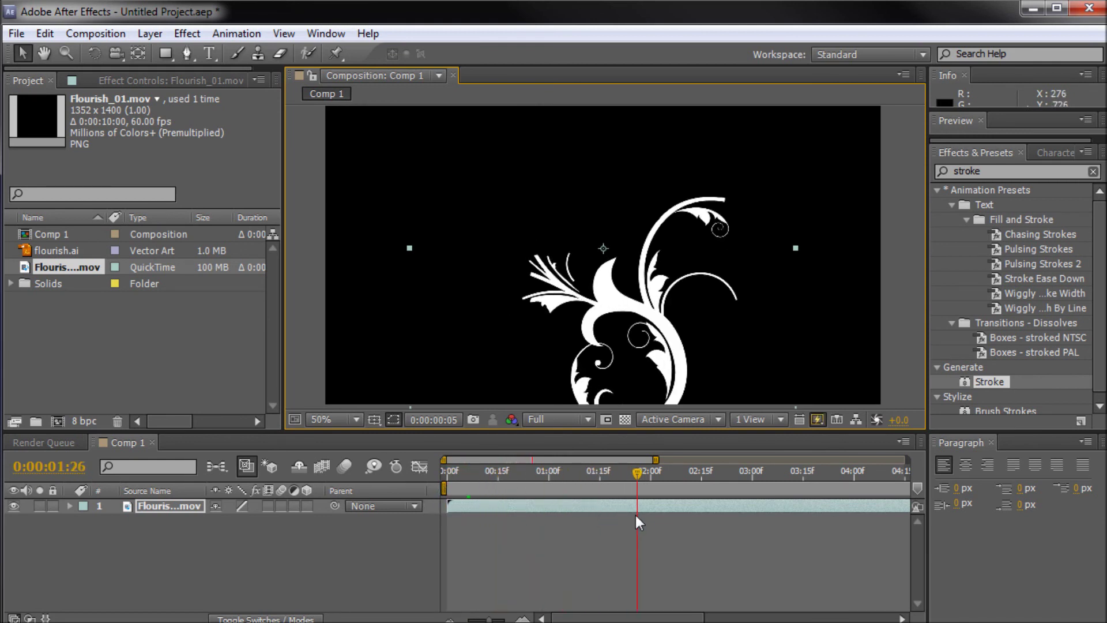
{"action": "mouse_move", "coordinate": [590, 511]}
{"action": "left_mouse_down"}
{"action": "mouse_move", "coordinate": [671, 510]}
{"action": "mouse_move", "coordinate": [497, 482]}
{"action": "mouse_move", "coordinate": [704, 495]}
{"action": "mouse_move", "coordinate": [591, 497]}
{"action": "left_mouse_up"}
{"action": "scroll", "coordinate": [599, 353], "scroll_direction": "down", "scroll_amount": 2}
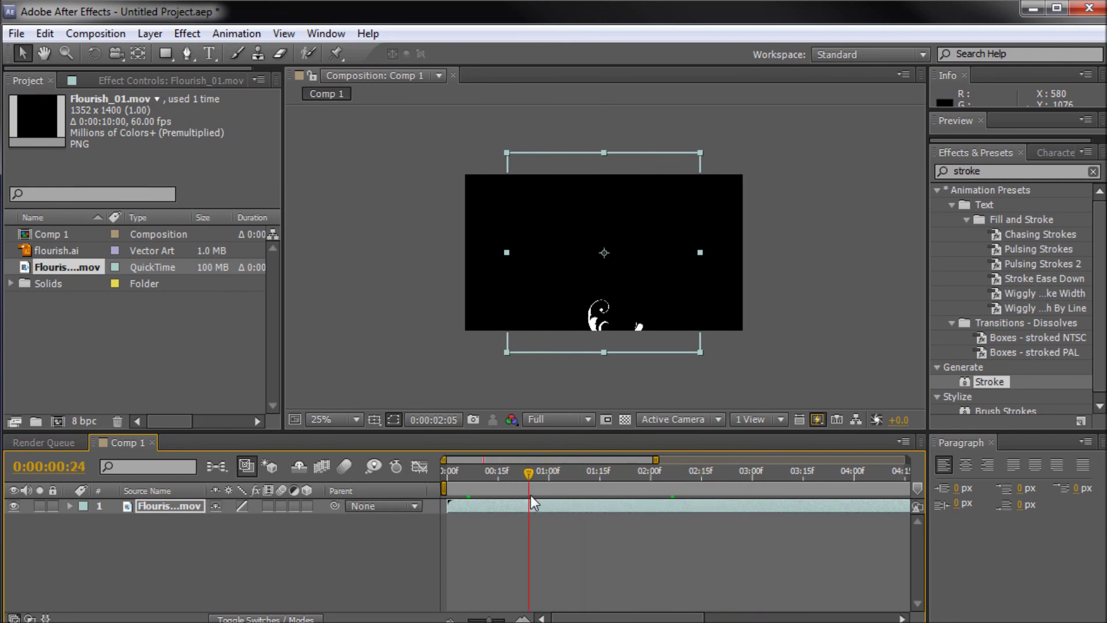
{"action": "mouse_move", "coordinate": [591, 497]}
{"action": "left_mouse_down"}
{"action": "mouse_move", "coordinate": [765, 518]}
{"action": "mouse_move", "coordinate": [738, 520]}
{"action": "mouse_move", "coordinate": [753, 518]}
{"action": "mouse_move", "coordinate": [695, 473]}
{"action": "mouse_move", "coordinate": [603, 490]}
{"action": "mouse_move", "coordinate": [667, 487]}
{"action": "left_mouse_up"}
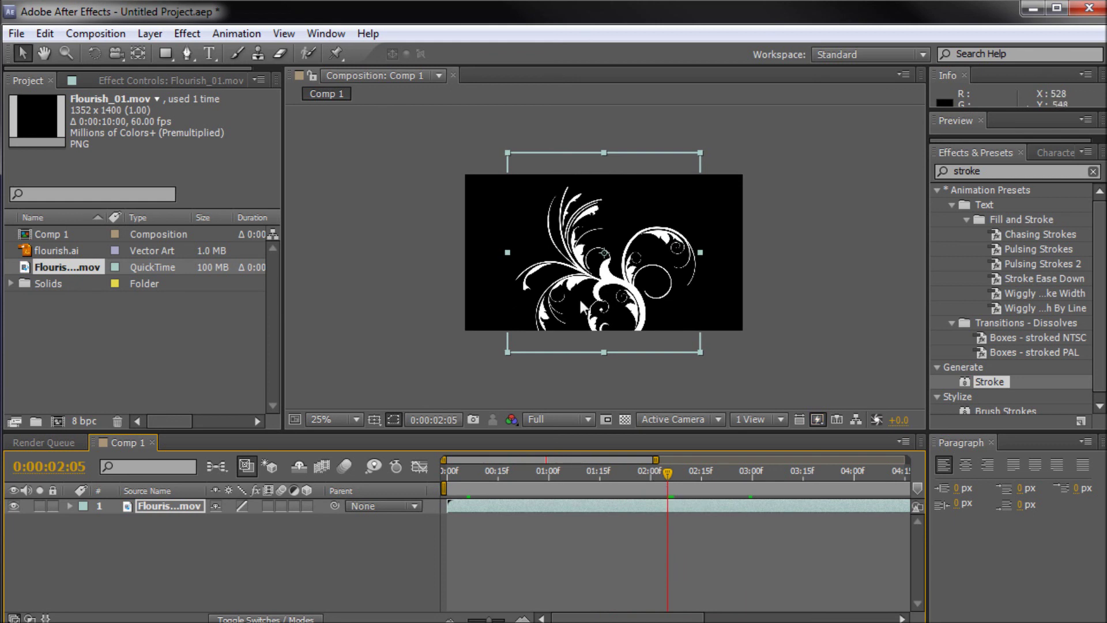
{"action": "scroll", "coordinate": [558, 374], "scroll_direction": "up", "scroll_amount": 2}
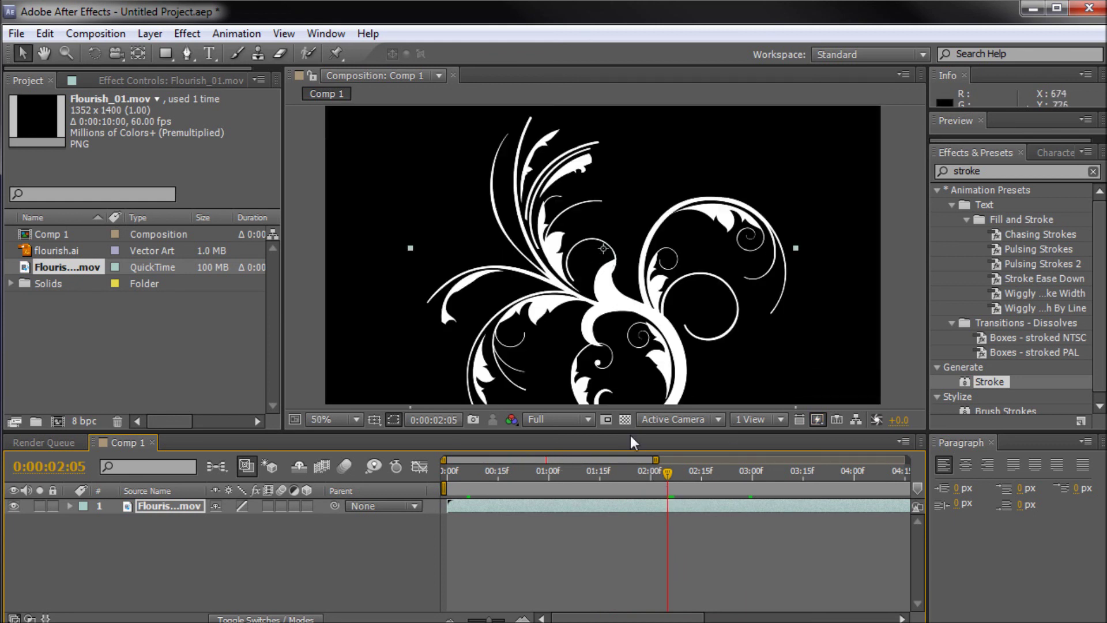
{"action": "mouse_move", "coordinate": [651, 476]}
{"action": "left_mouse_down"}
{"action": "mouse_move", "coordinate": [563, 475]}
{"action": "mouse_move", "coordinate": [814, 497]}
{"action": "mouse_move", "coordinate": [615, 505]}
{"action": "mouse_move", "coordinate": [693, 495]}
{"action": "left_mouse_up"}
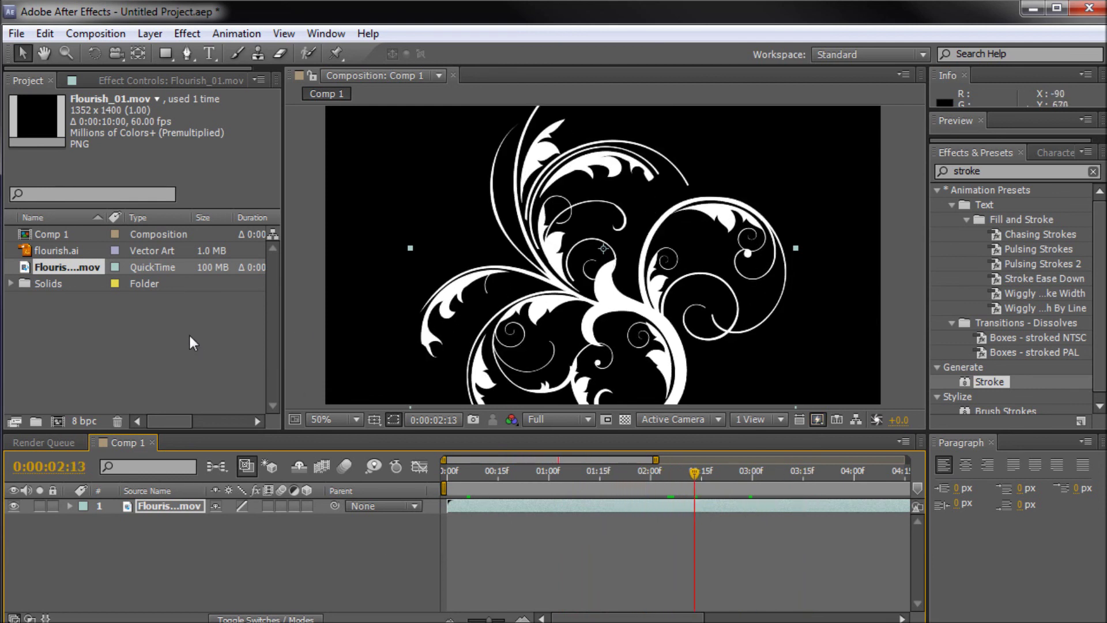
{"action": "mouse_move", "coordinate": [522, 474]}
{"action": "left_mouse_down"}
{"action": "mouse_move", "coordinate": [500, 476]}
{"action": "mouse_move", "coordinate": [754, 483]}
{"action": "left_mouse_up"}
{"action": "left_click_drag", "start_coordinate": [797, 489], "coordinate": [800, 489]}
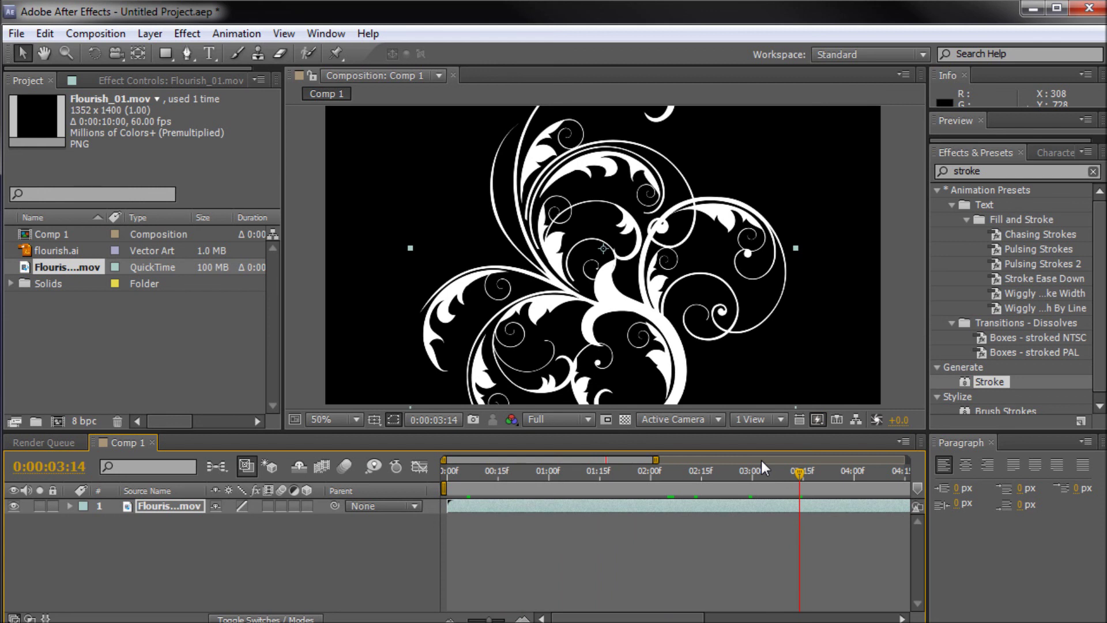